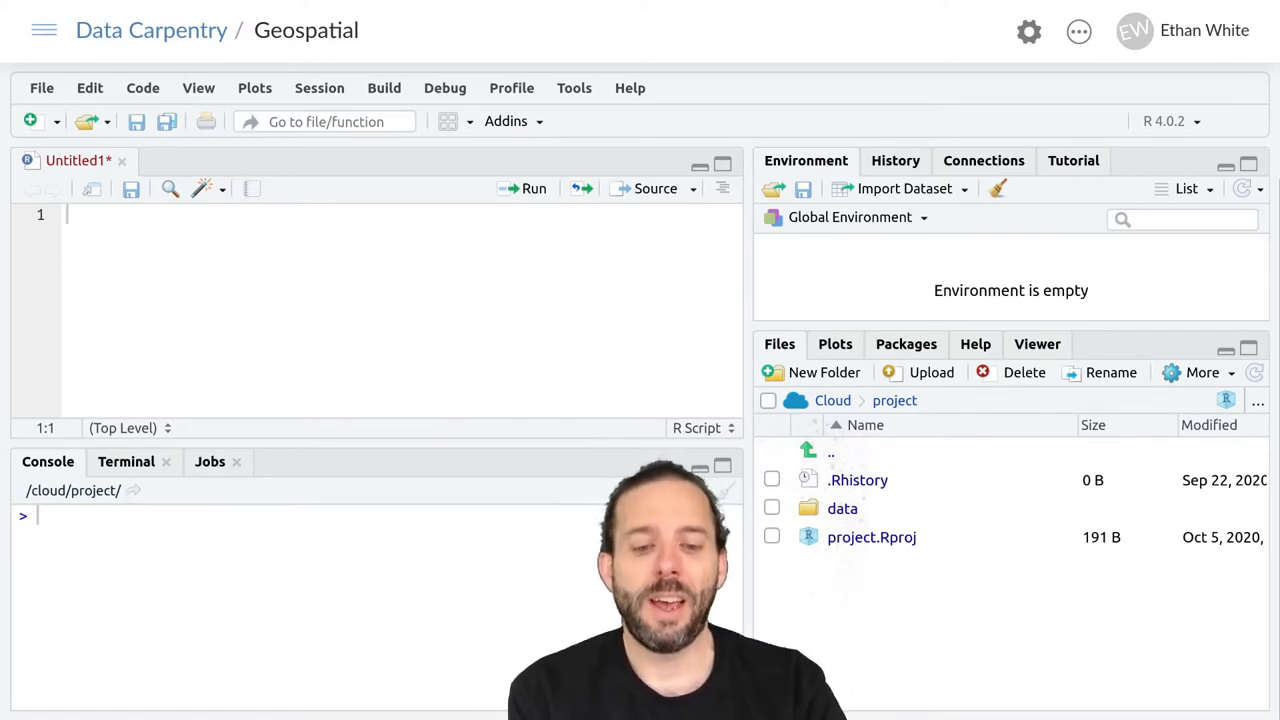
left_click(843, 508)
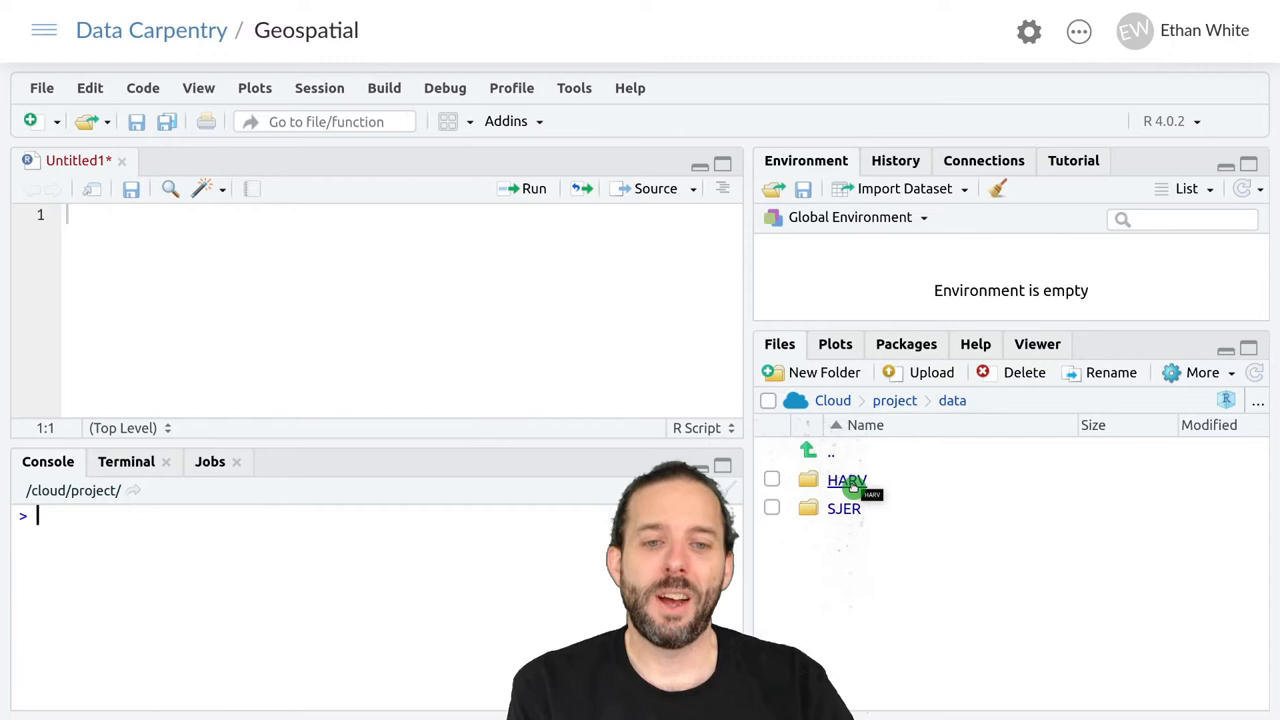
left_click(851, 486)
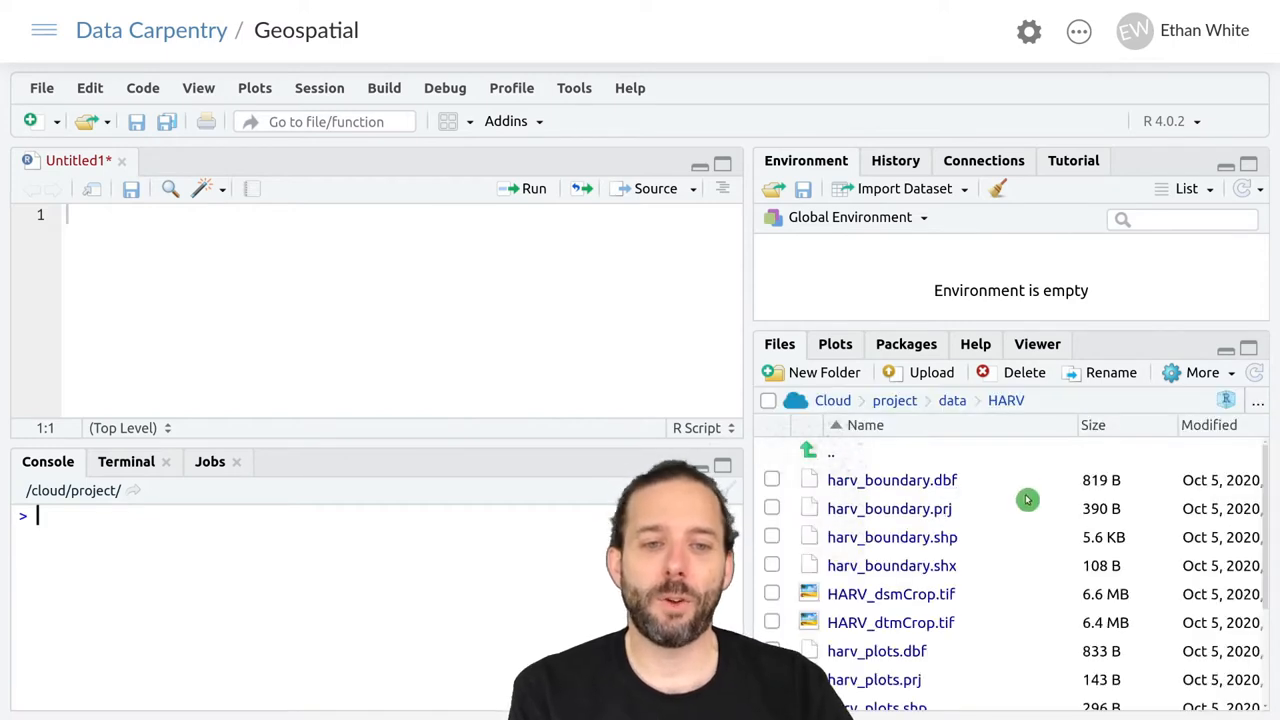
scroll(1011, 524, "down", 3)
scroll(1011, 524, "down", 1)
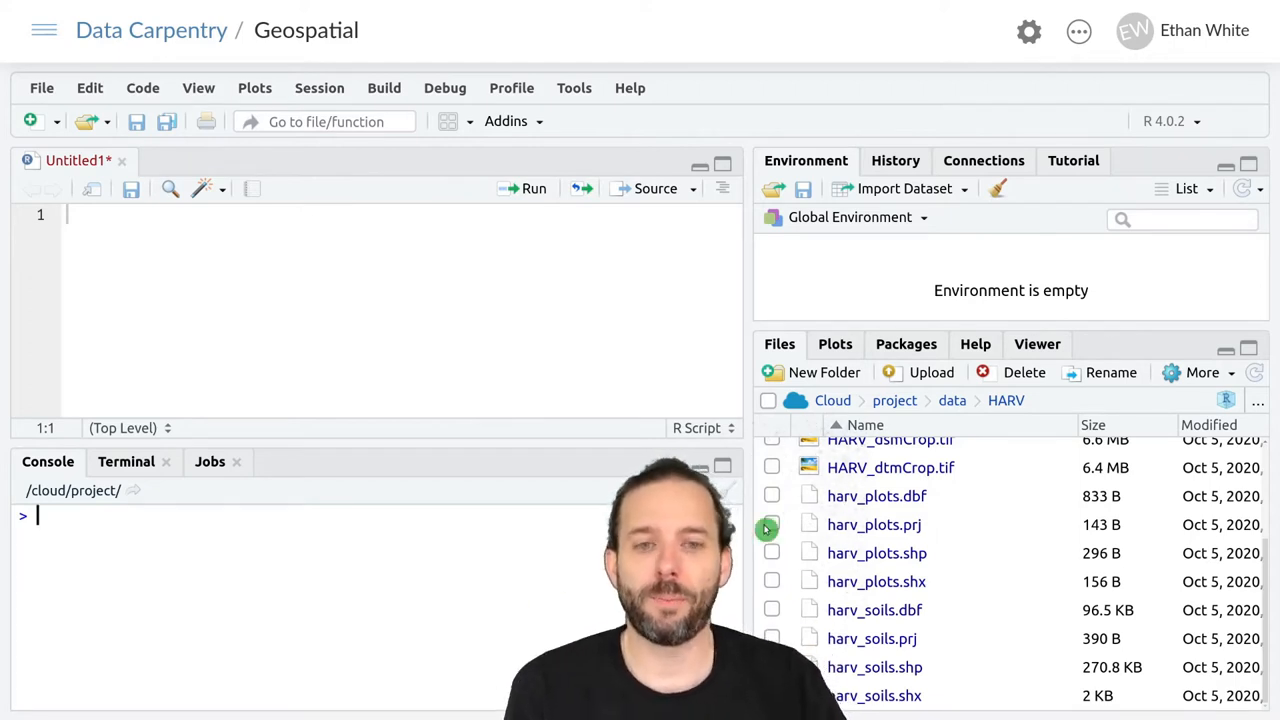
left_click(905, 401)
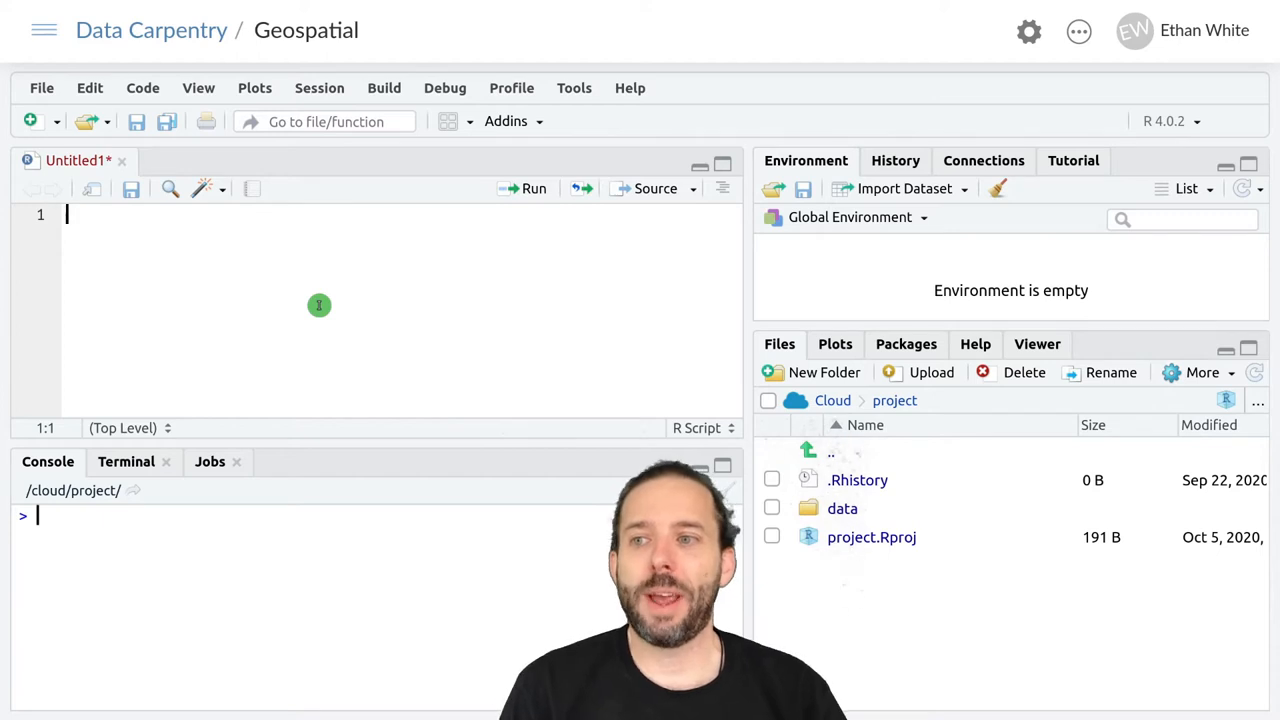
type("library")
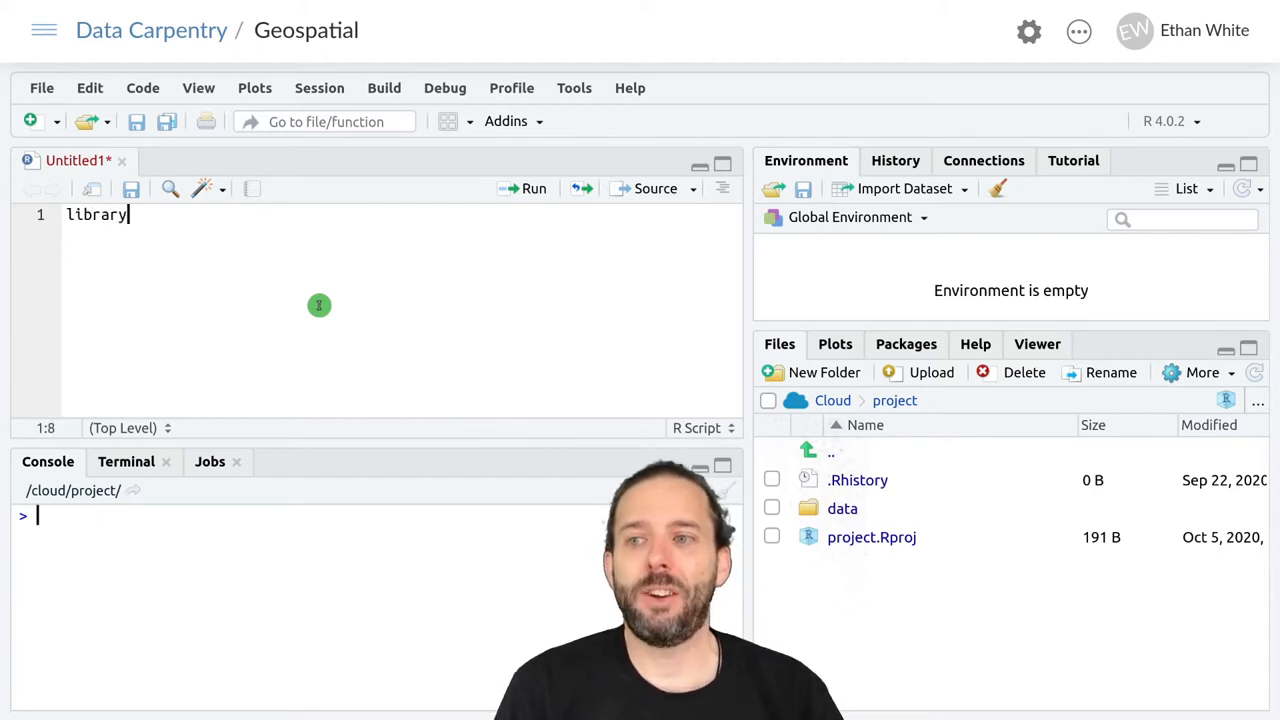
type("(sf)")
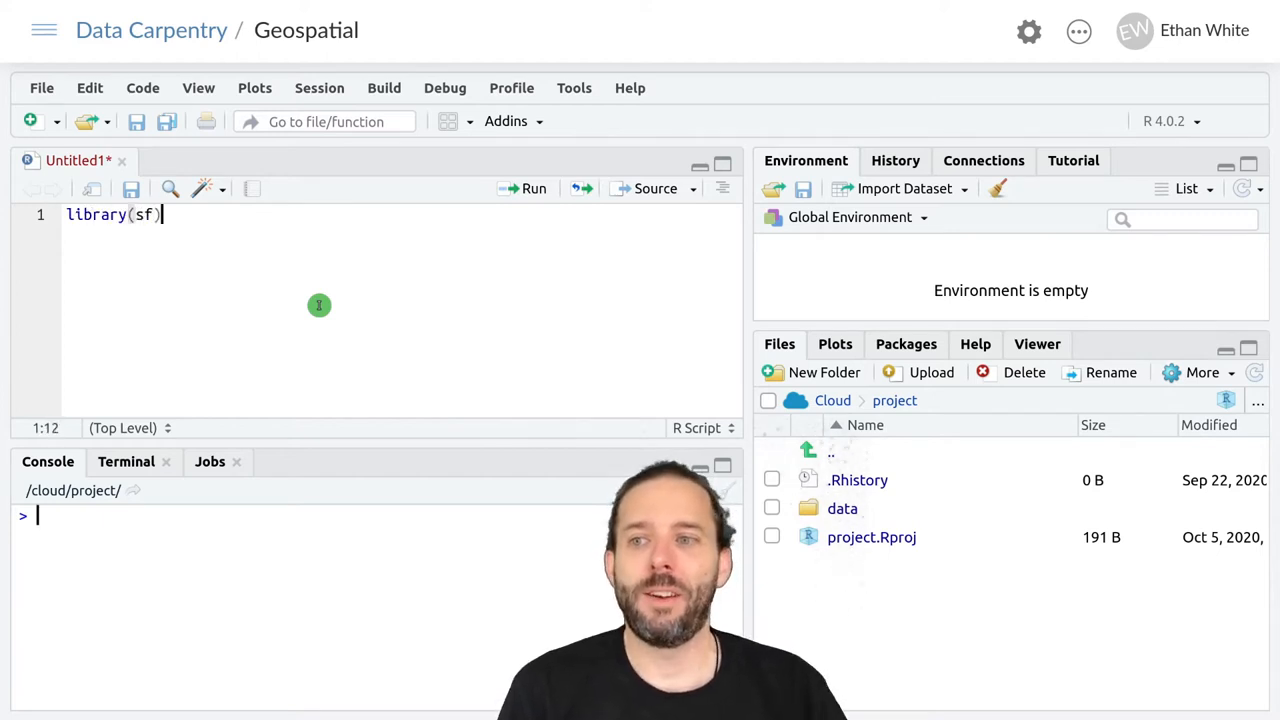
Step: Run library(sf) and library(ggplot2) from lines 1–2, leaving a blank line below
key("ctrl+Return")
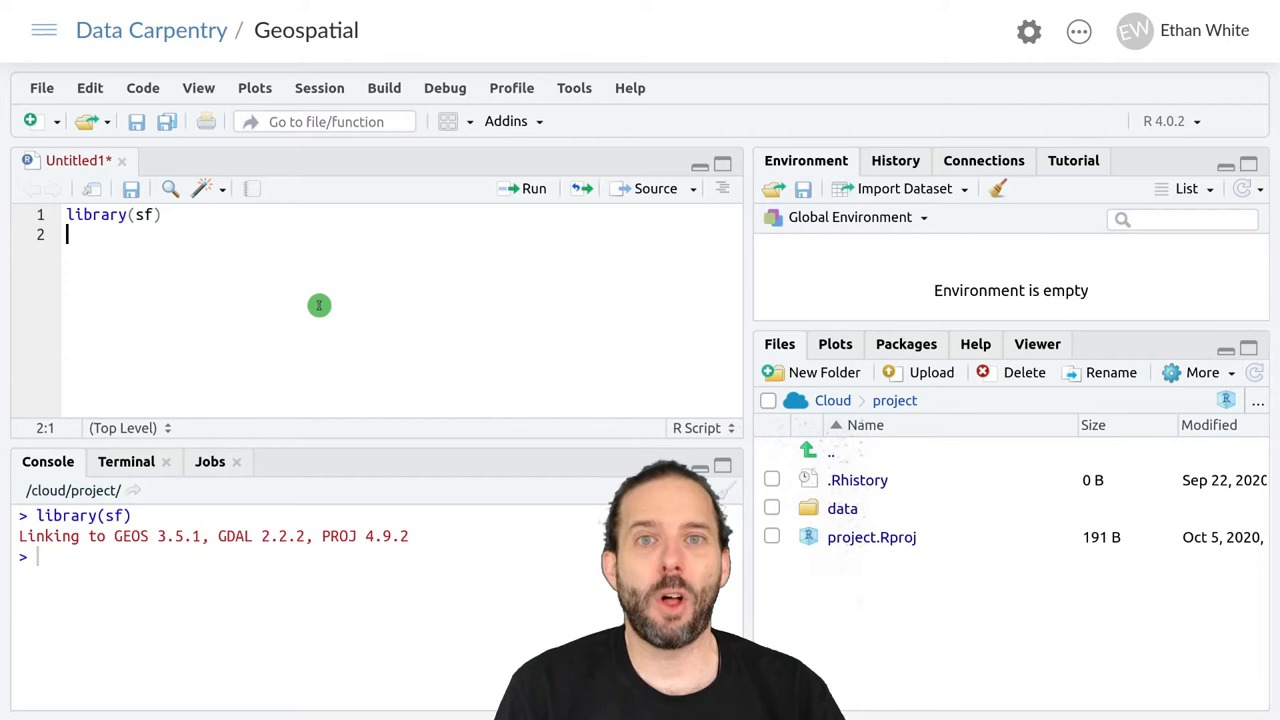
type("librar")
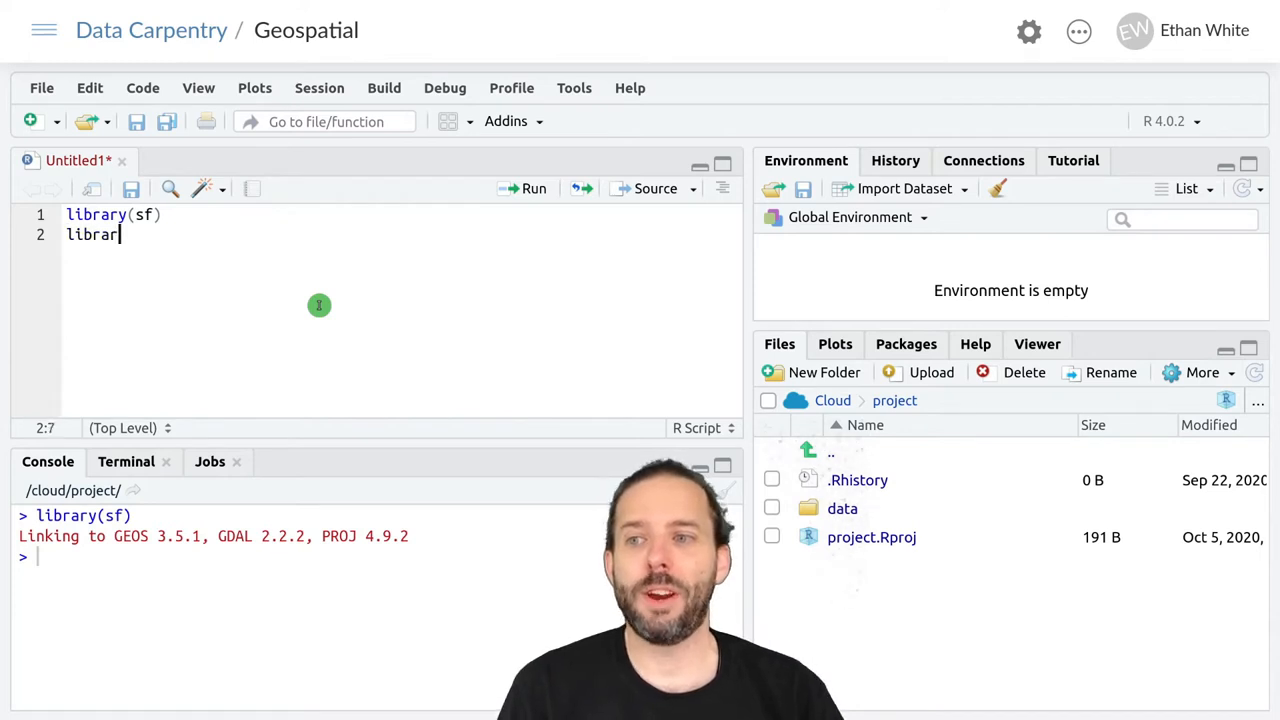
type("y(gp")
type("pl")
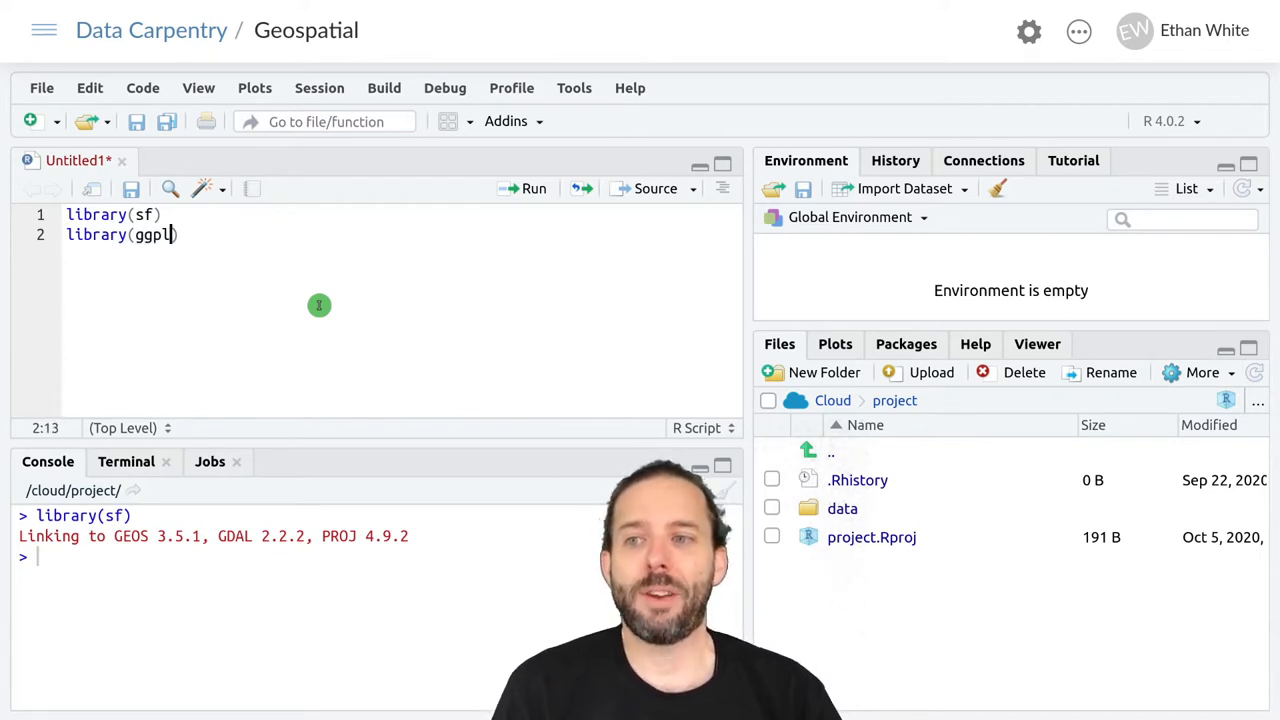
type("ot2)")
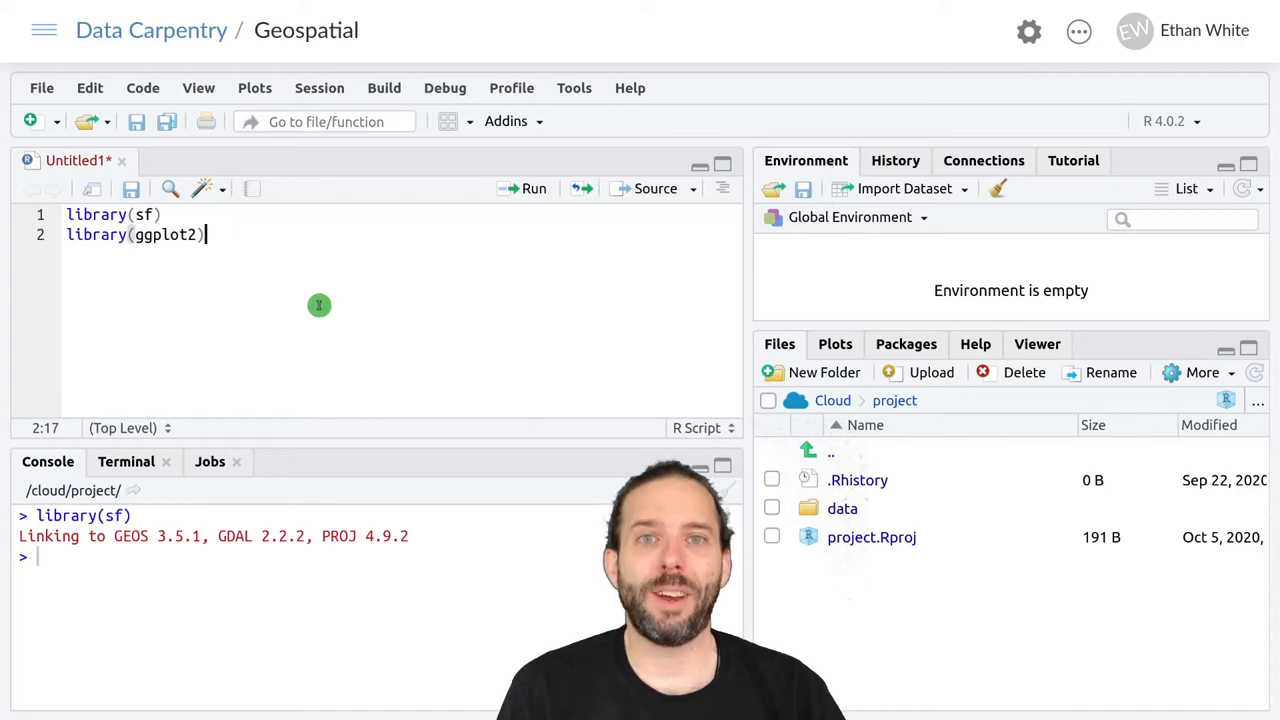
key("ctrl+Return")
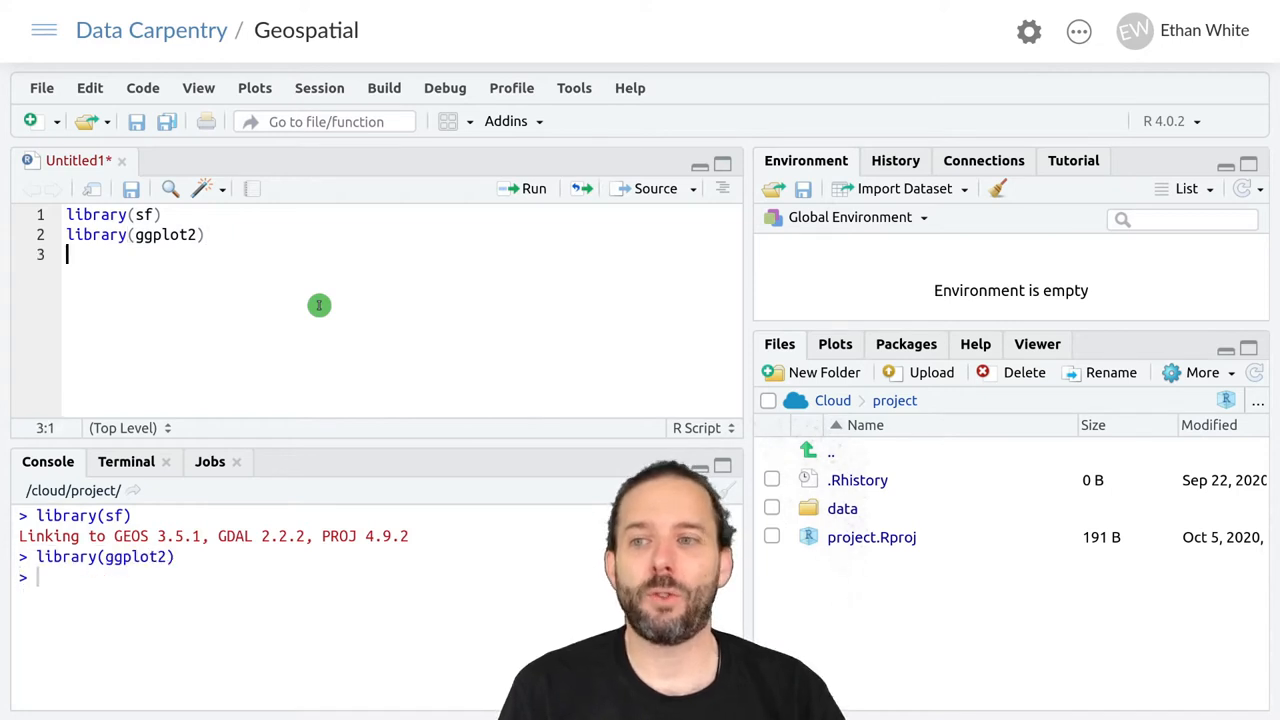
key("Return")
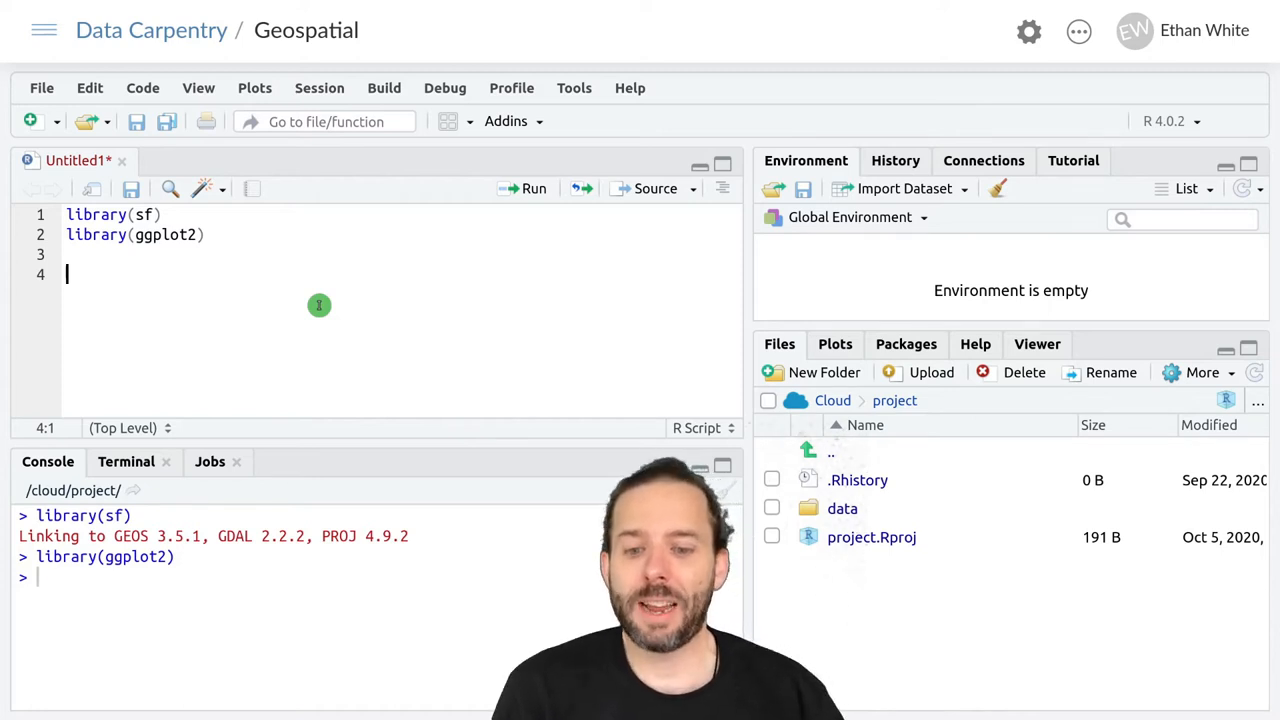
type("plots")
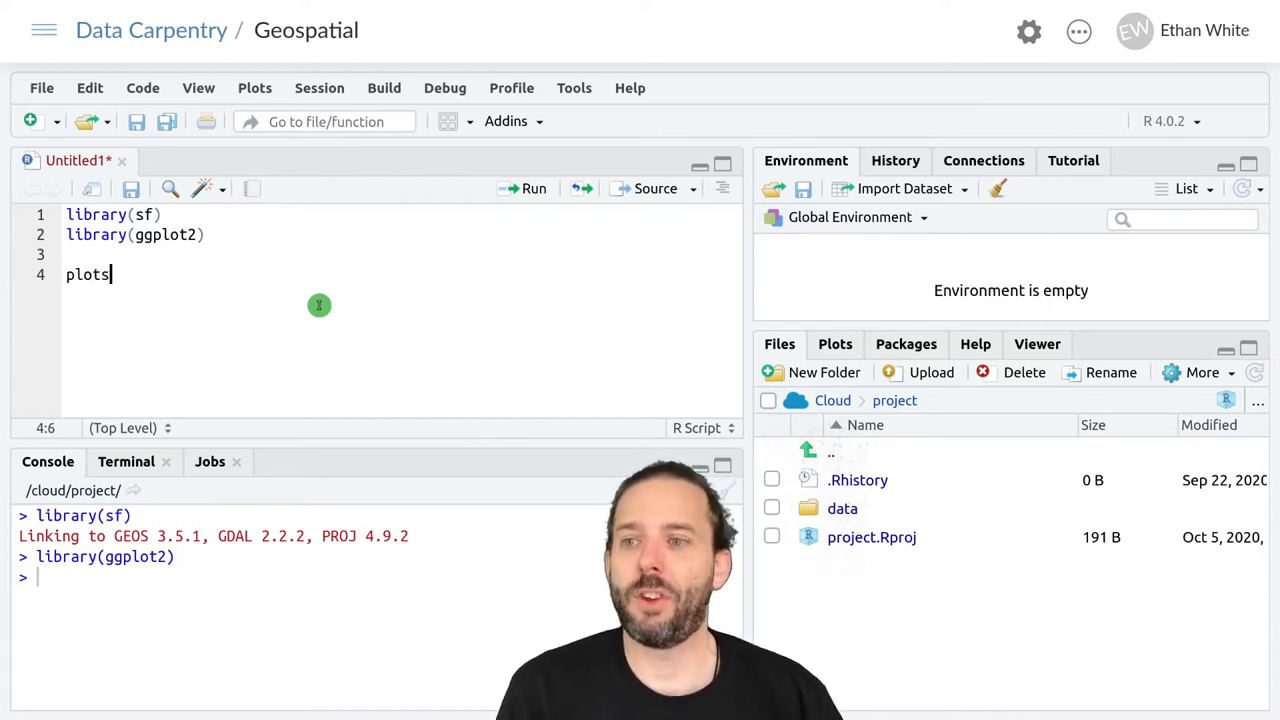
type("_harv ")
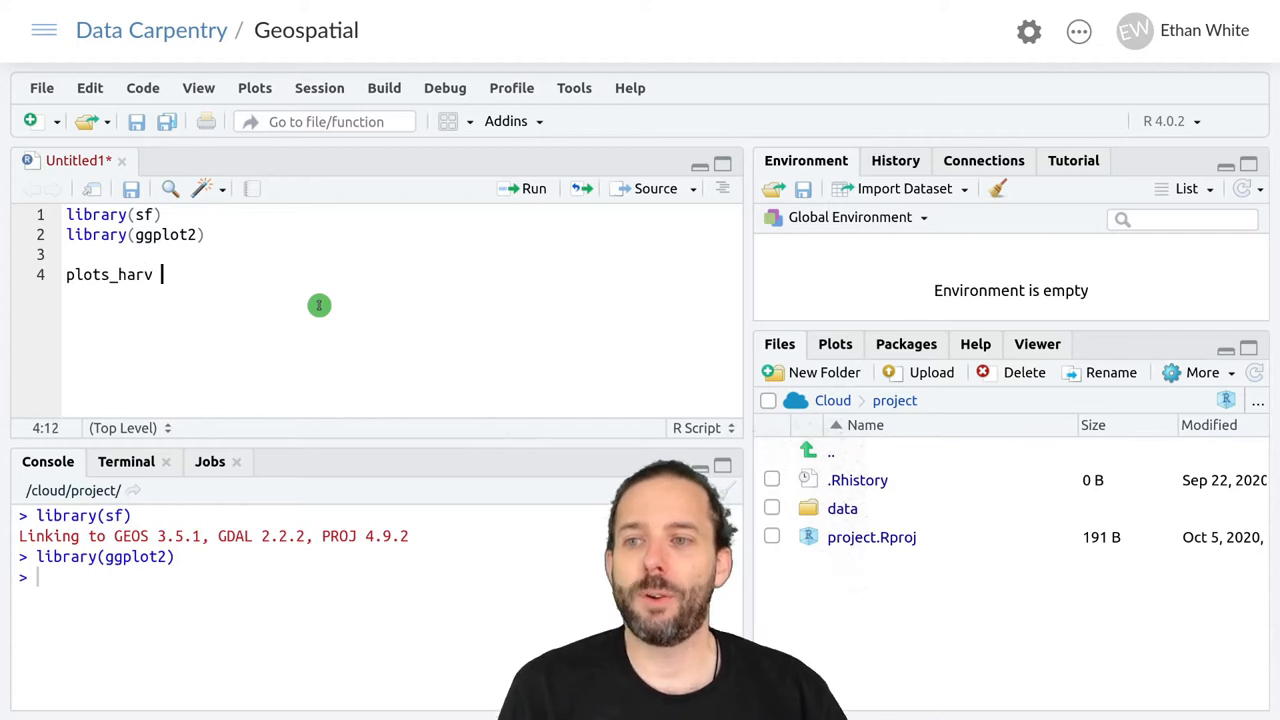
type("<- ")
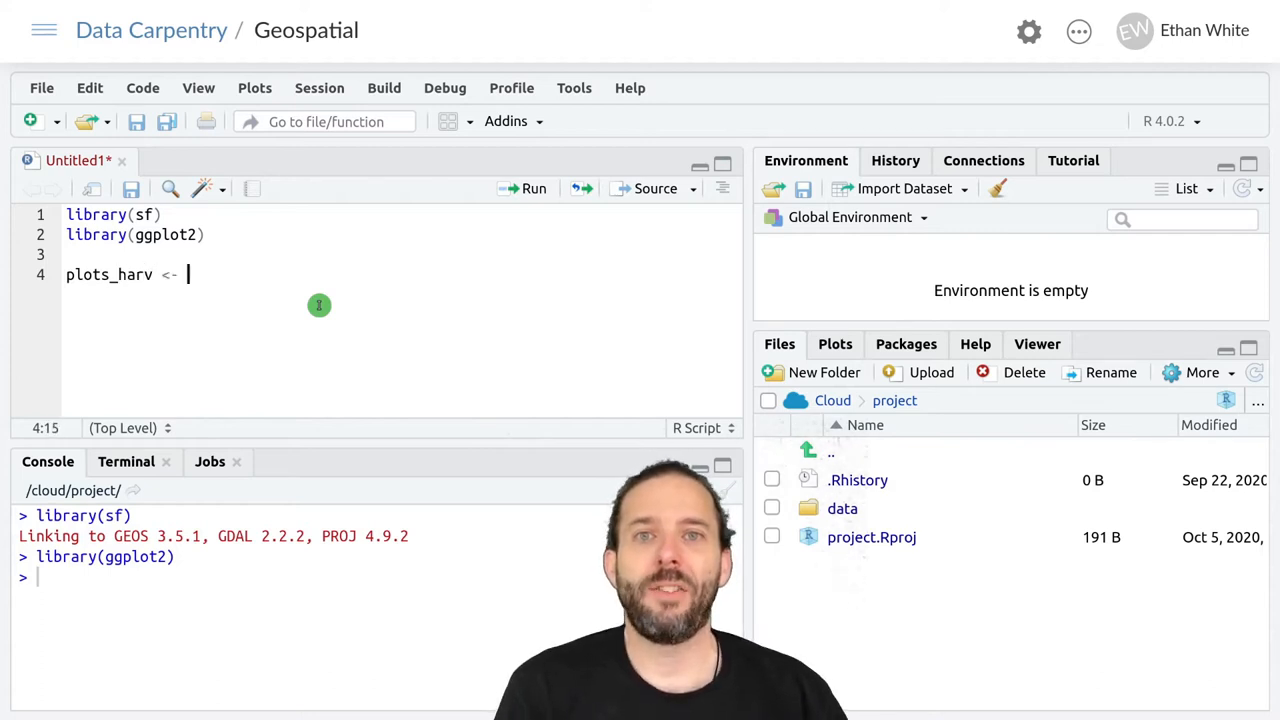
type("st")
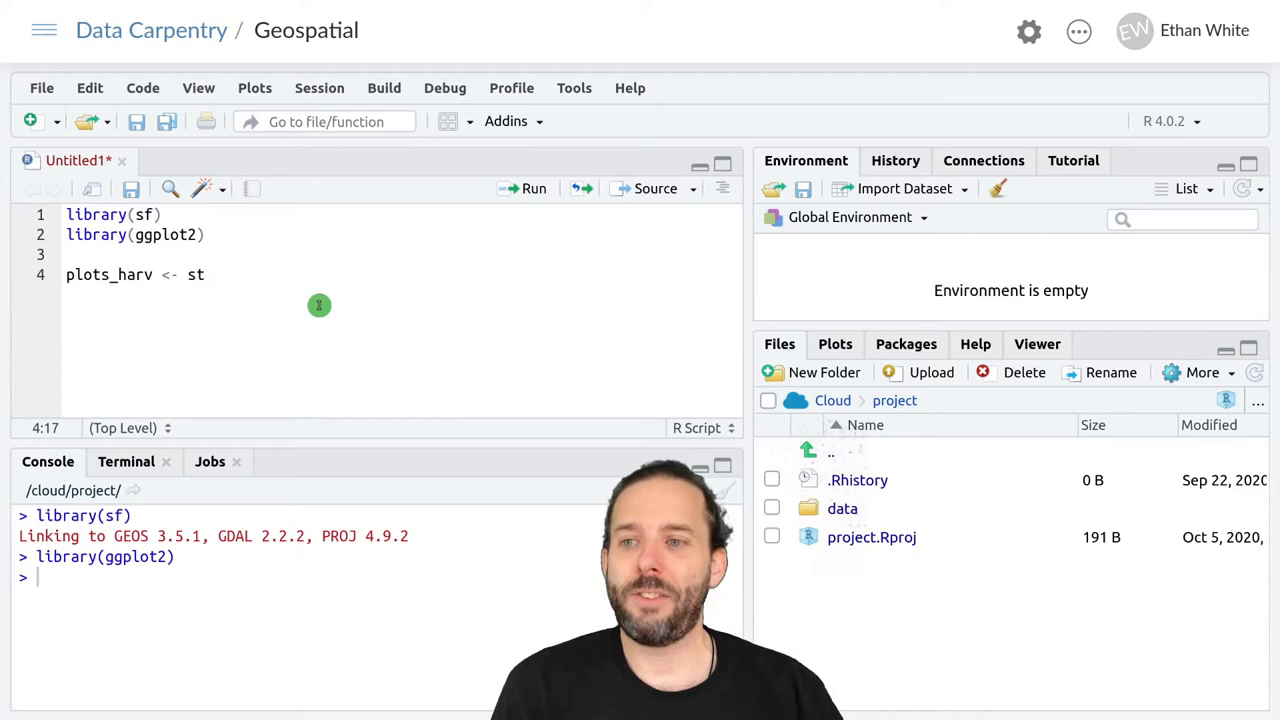
type("_read(")
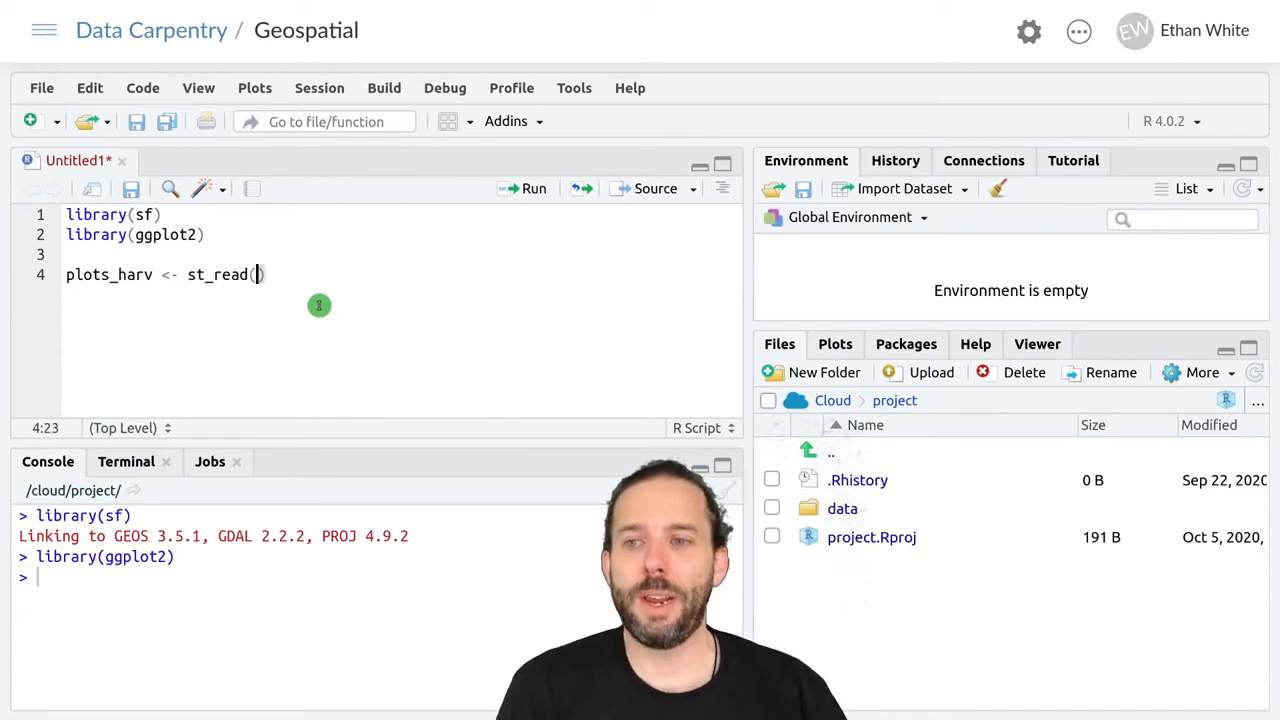
type("\"")
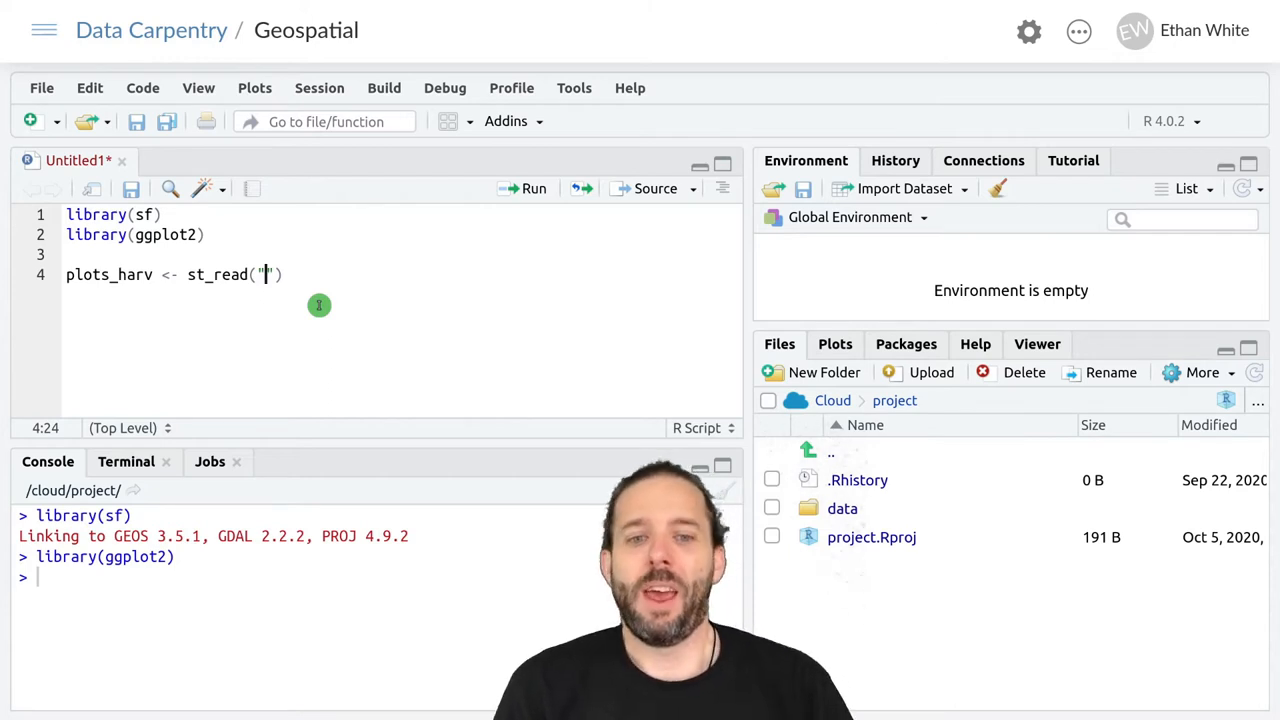
type("data")
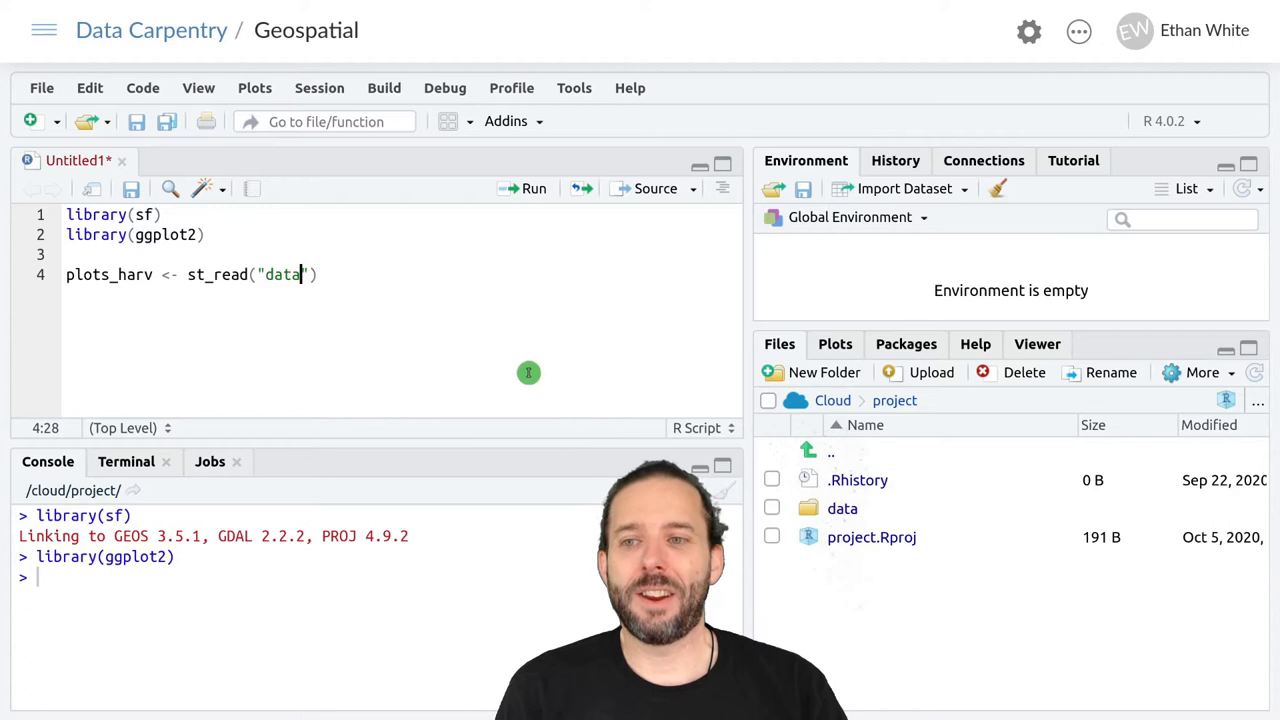
type("/")
Step: Write plots_harv <- st_read("data/HARV/harv_plots.shp") on line 4 via path autocompletion
key("BackSpace")
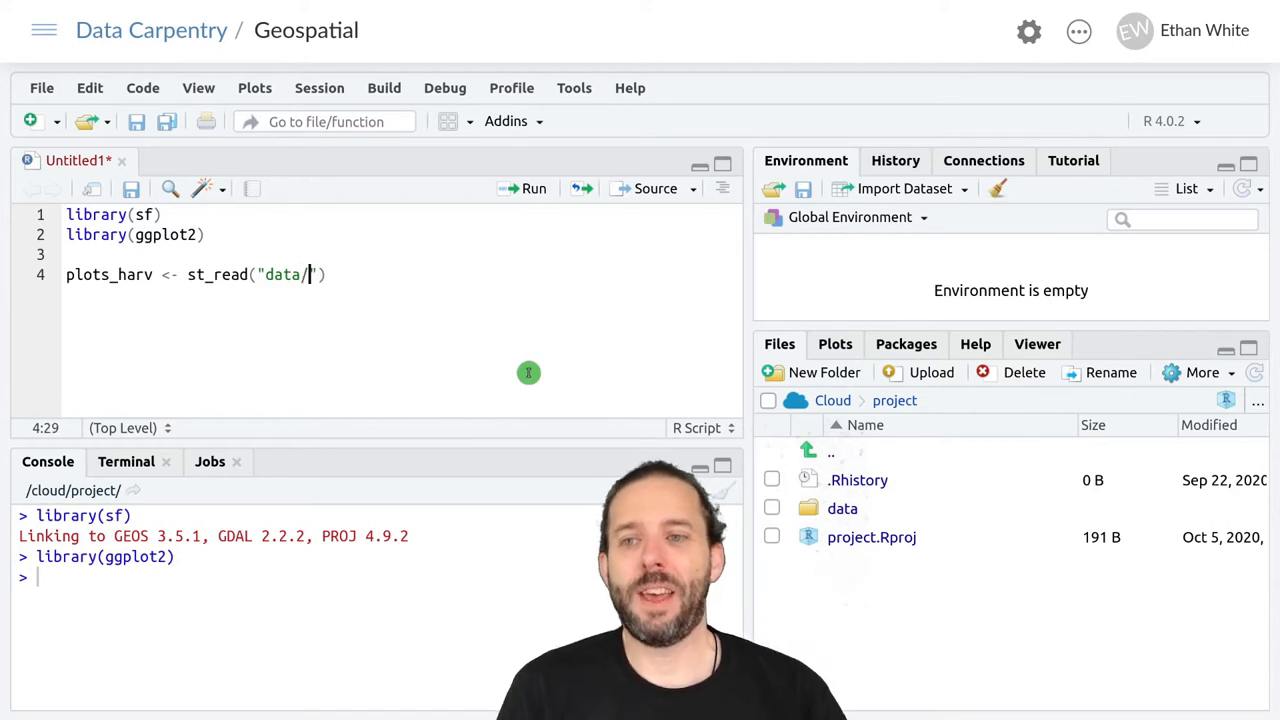
type("HARV/")
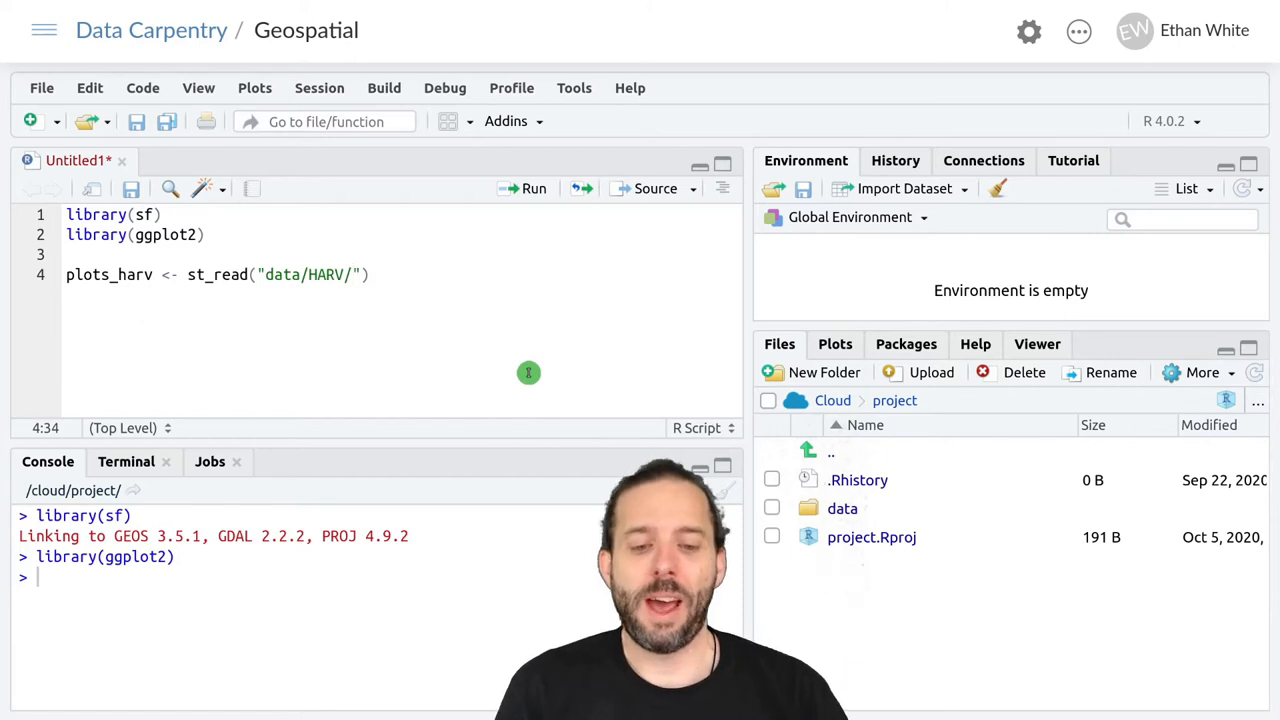
type("harv_p")
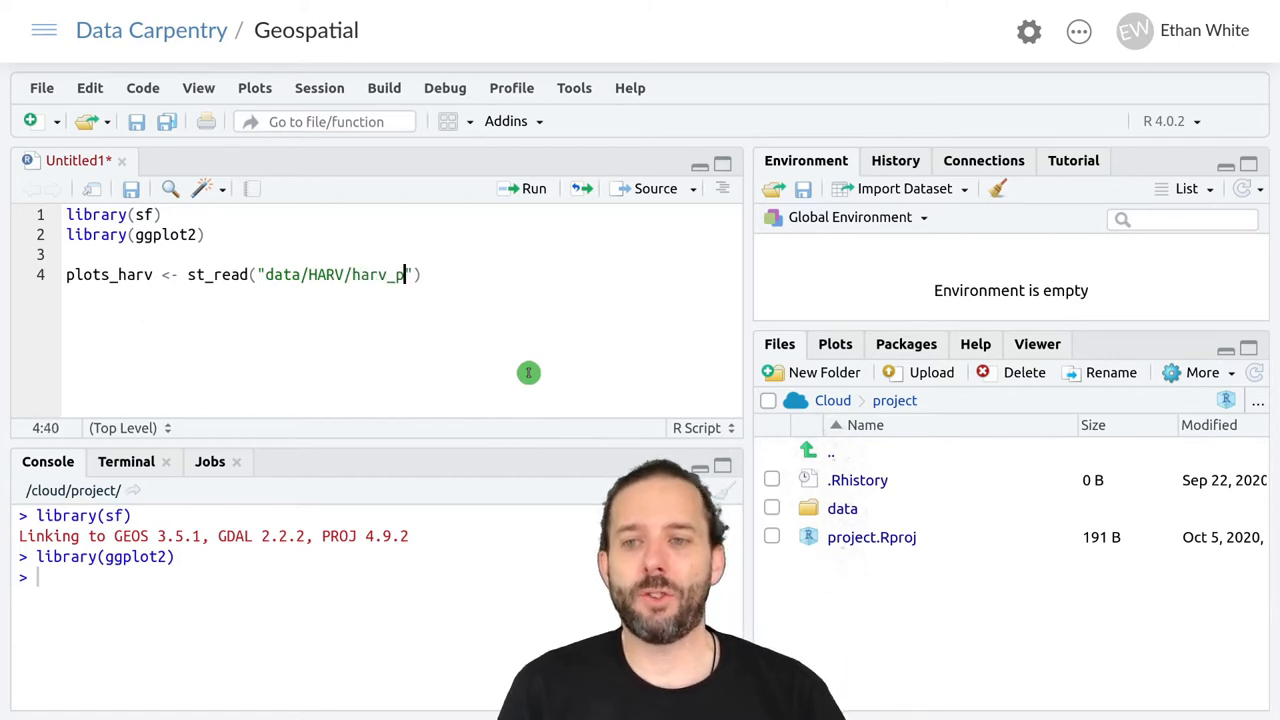
type("lo")
key("BackSpace")
type("ots.")
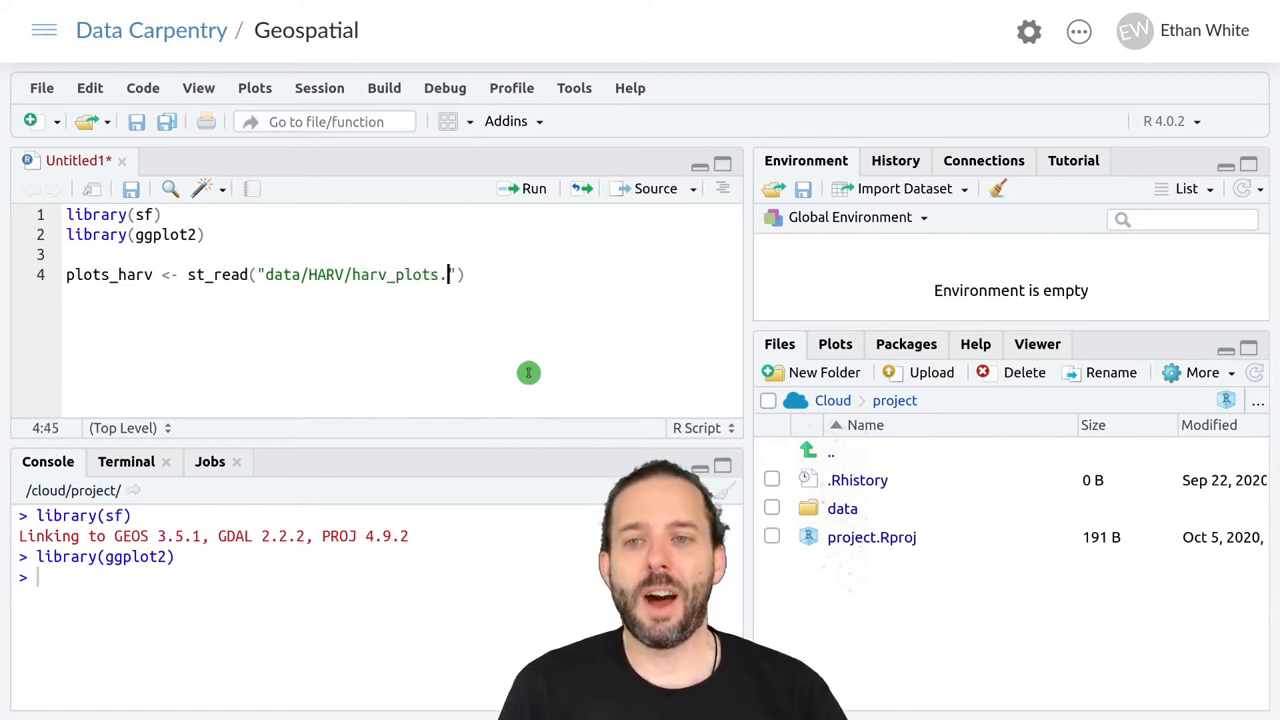
type("shp\")")
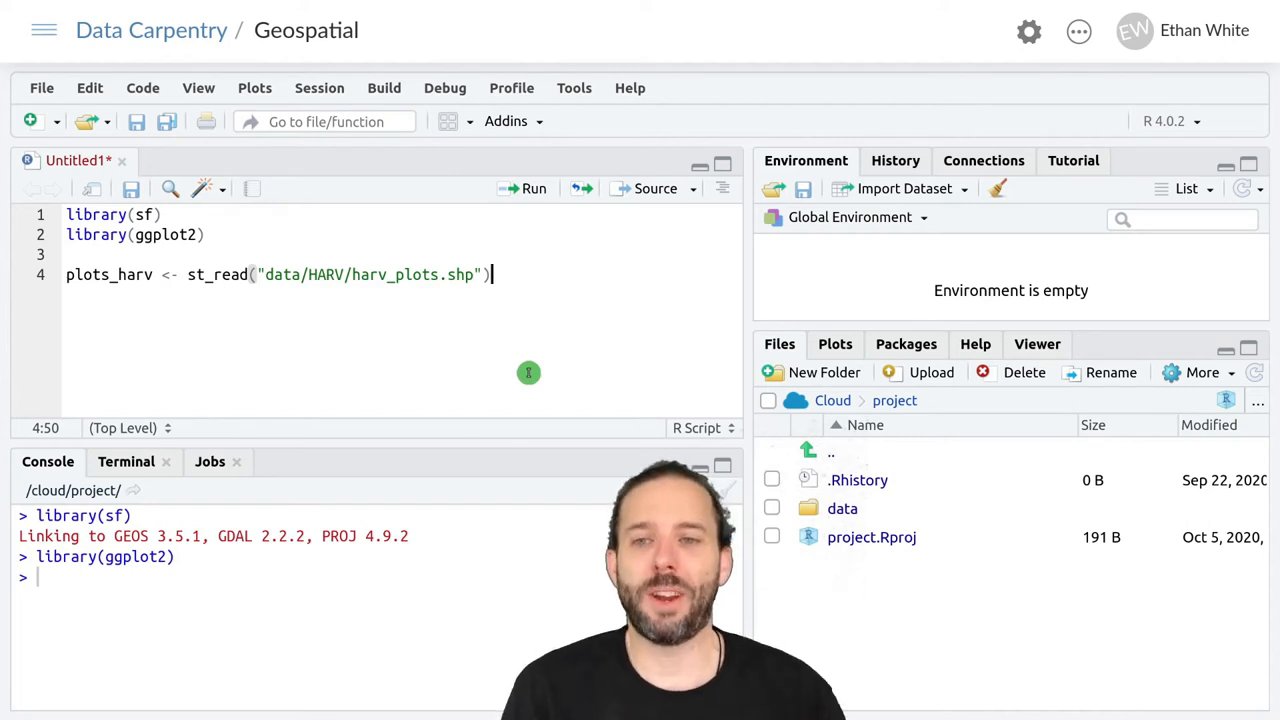
Step: Execute the st_read line so plots_harv loads as a 7-feature point layer
left_click(527, 190)
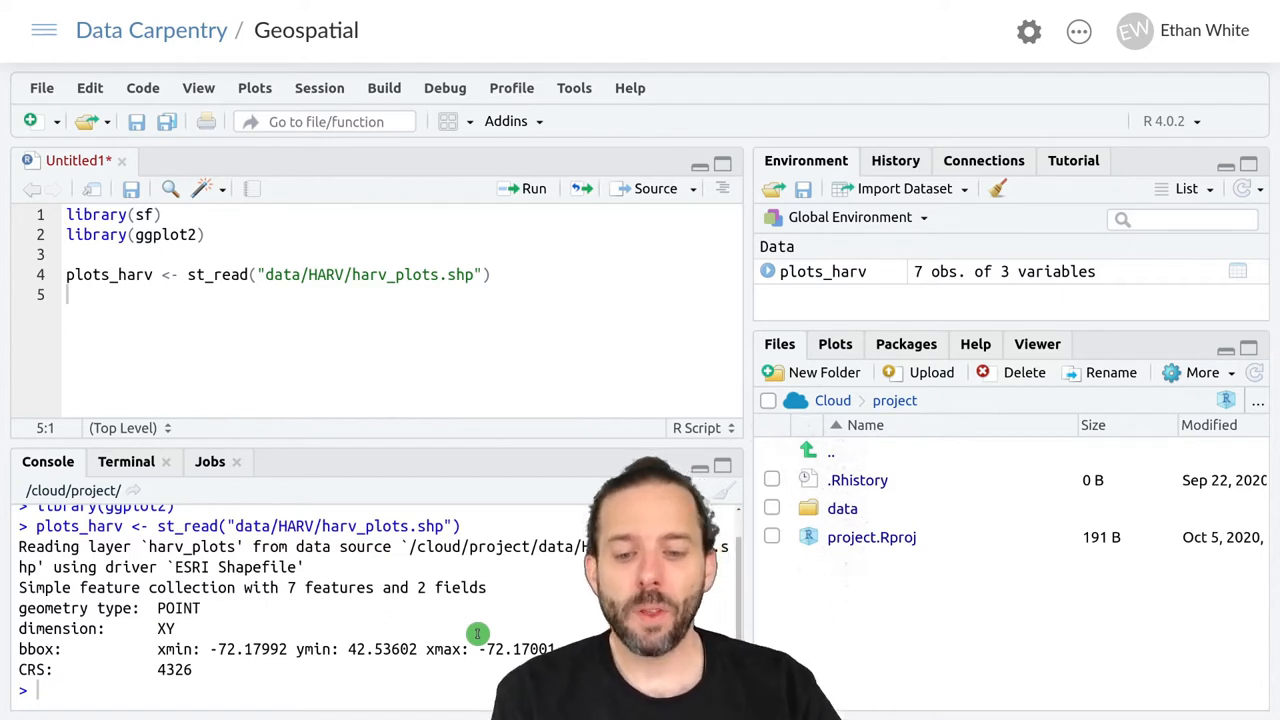
Step: View plots_harv's attribute table from the Environment pane, then return to Untitled1
left_click(823, 271)
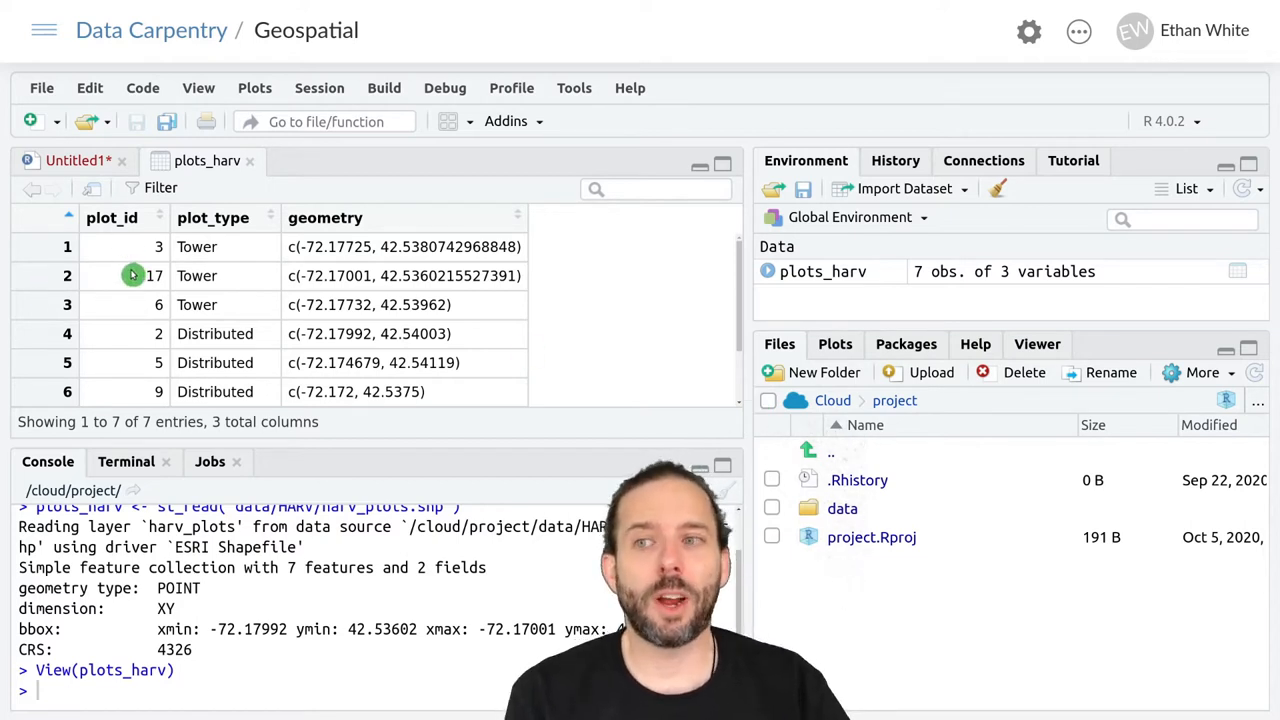
scroll(112, 360, "down", 2)
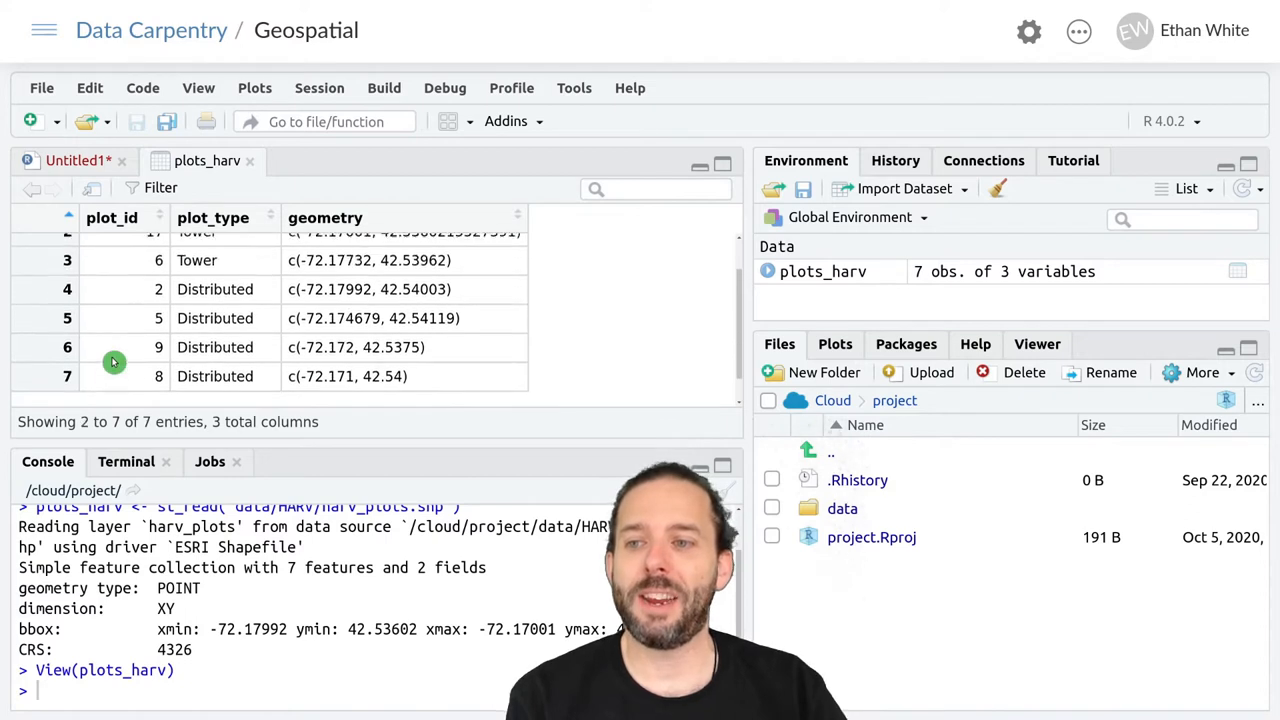
scroll(114, 362, "up", 2)
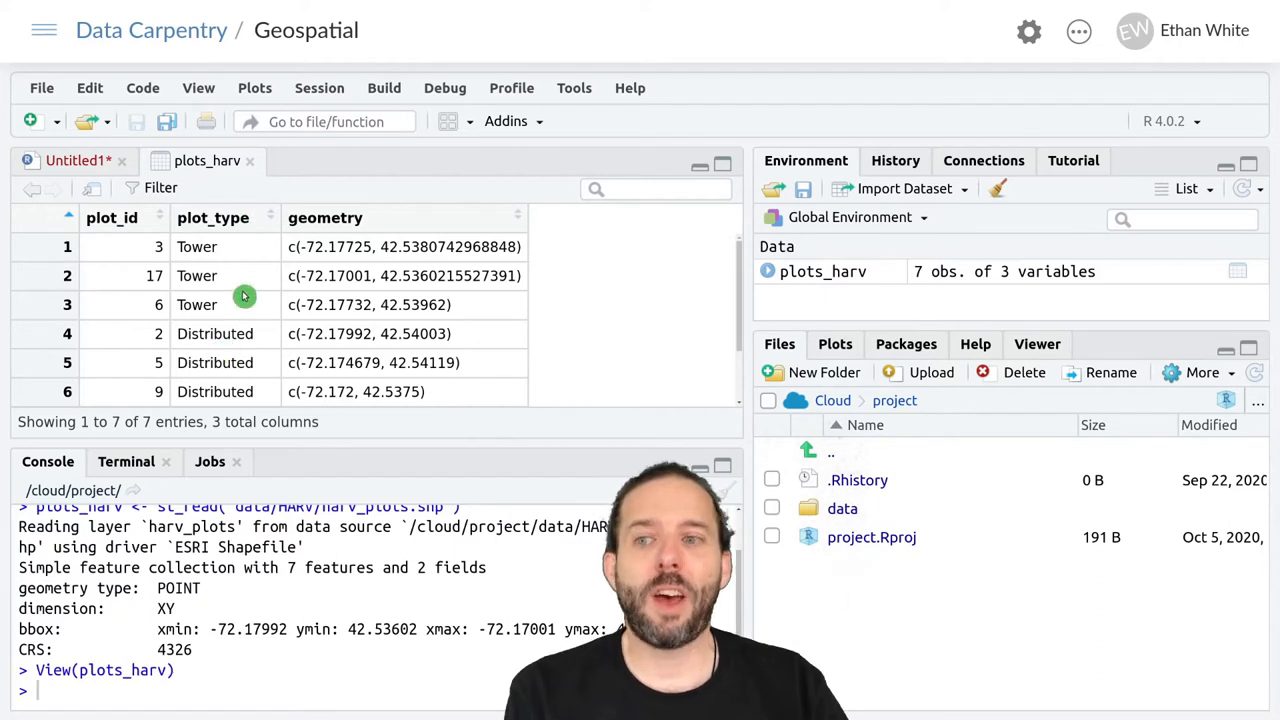
scroll(236, 328, "down", 1)
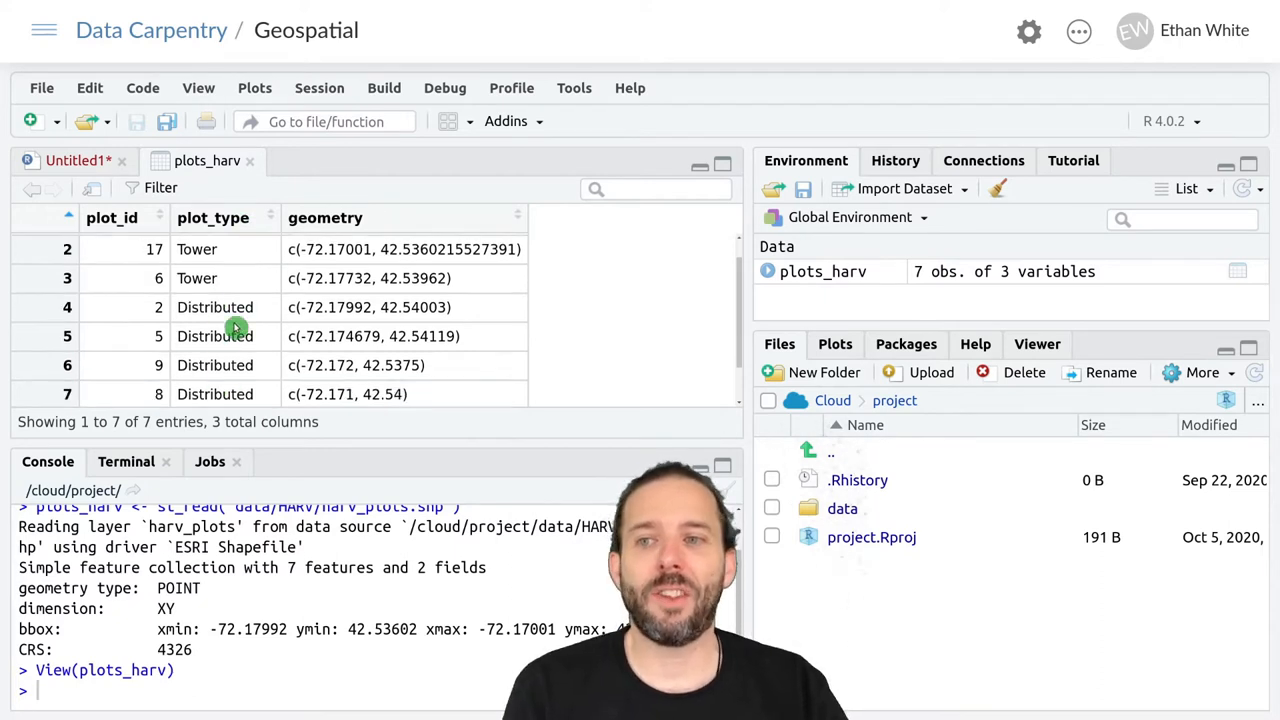
scroll(238, 325, "up", 1)
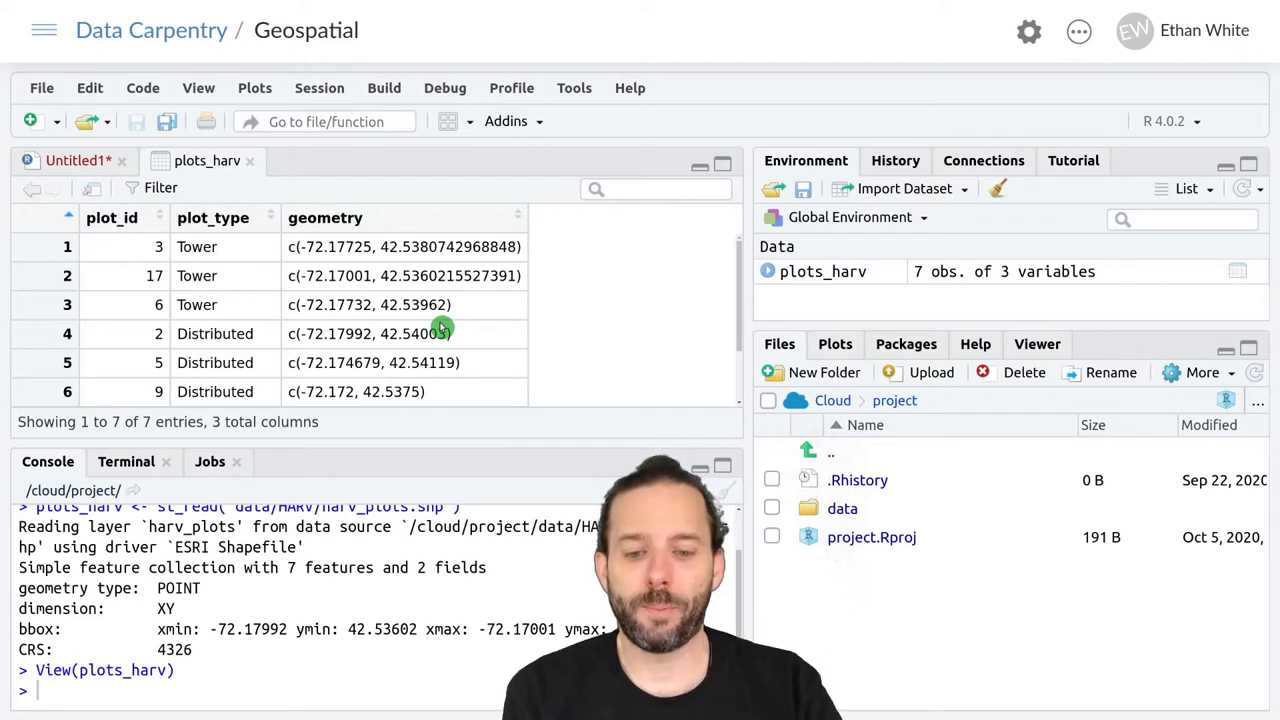
left_click(78, 160)
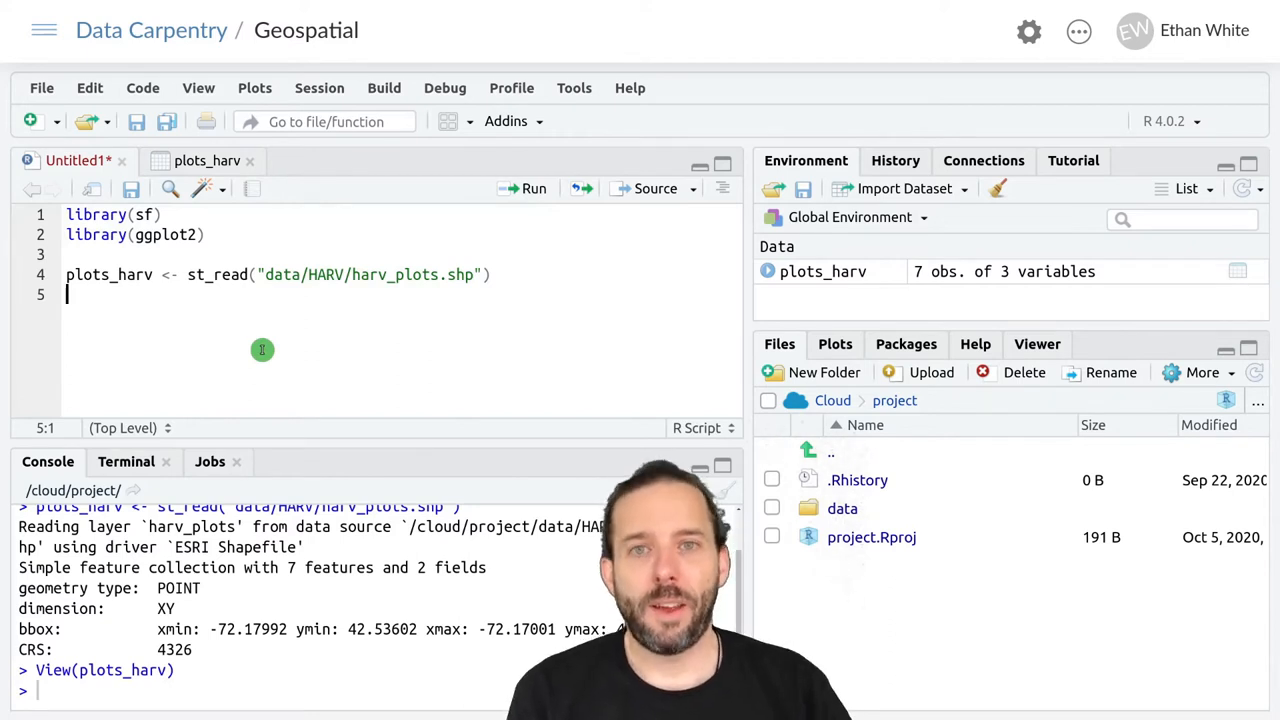
Step: Add ggplot() + and geom_sf(data = plots_harv) on new lines 6–7
key("Return")
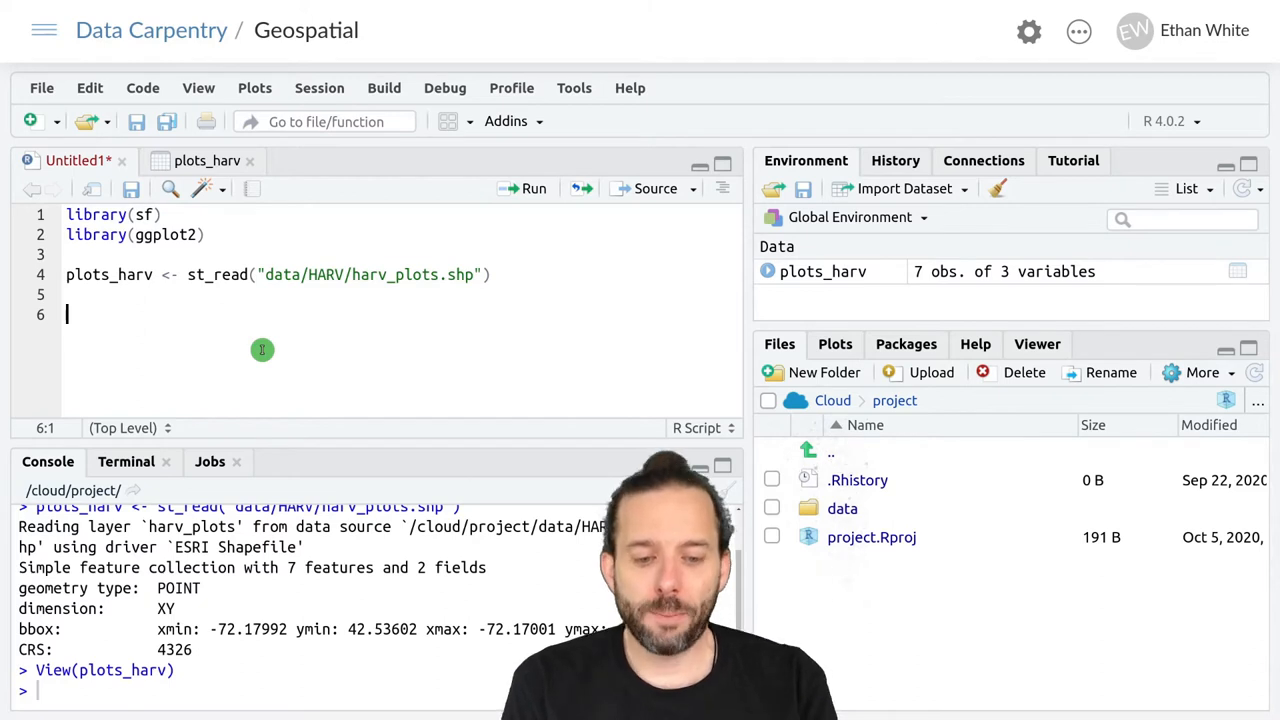
type("gg")
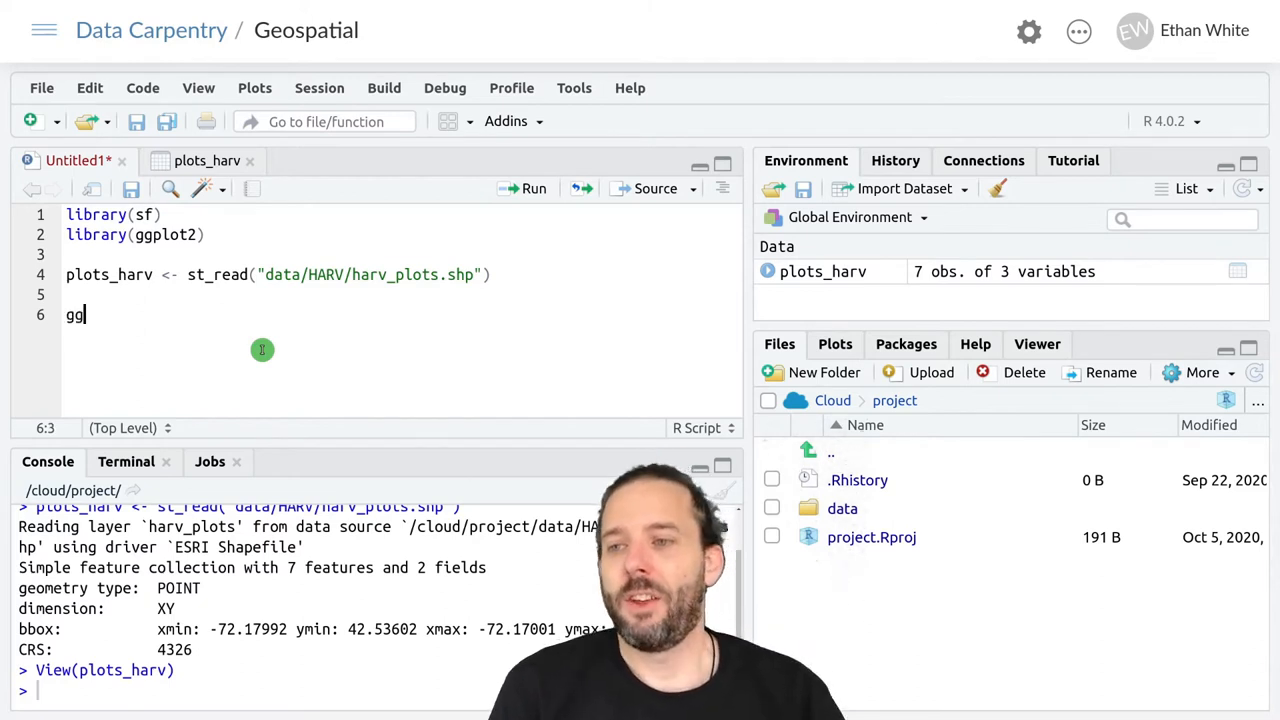
type("plot()")
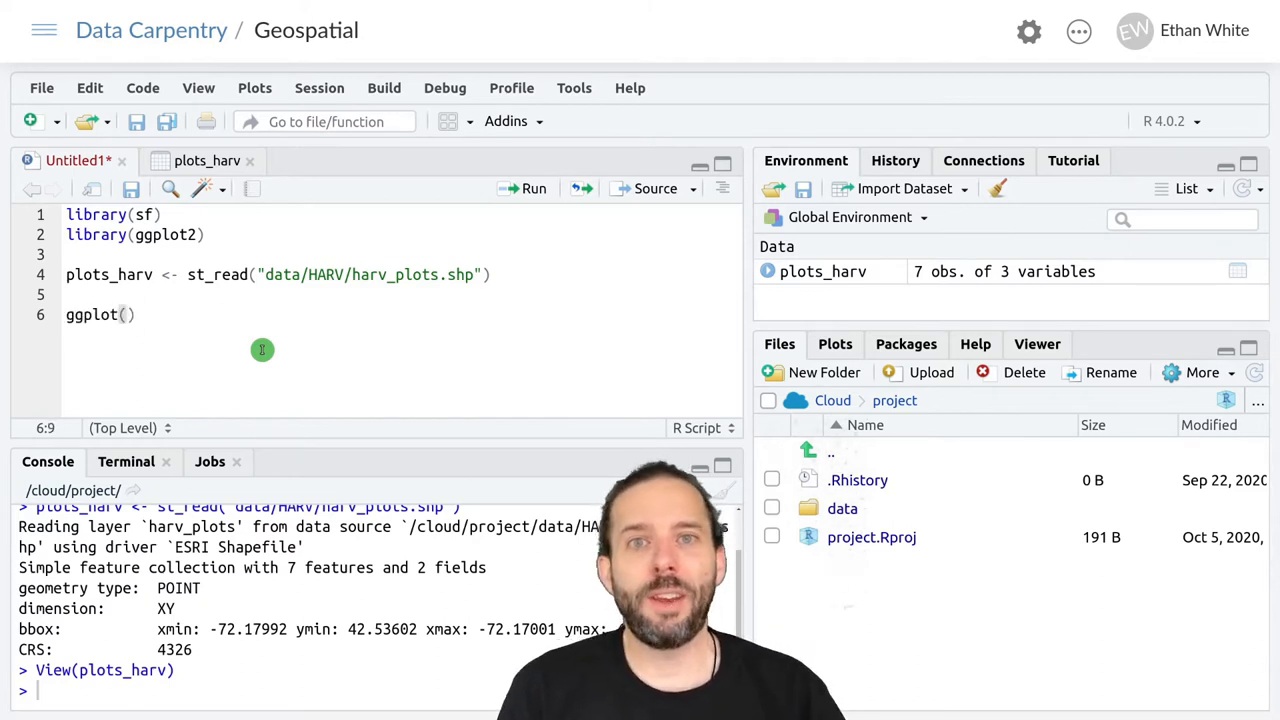
type(" +")
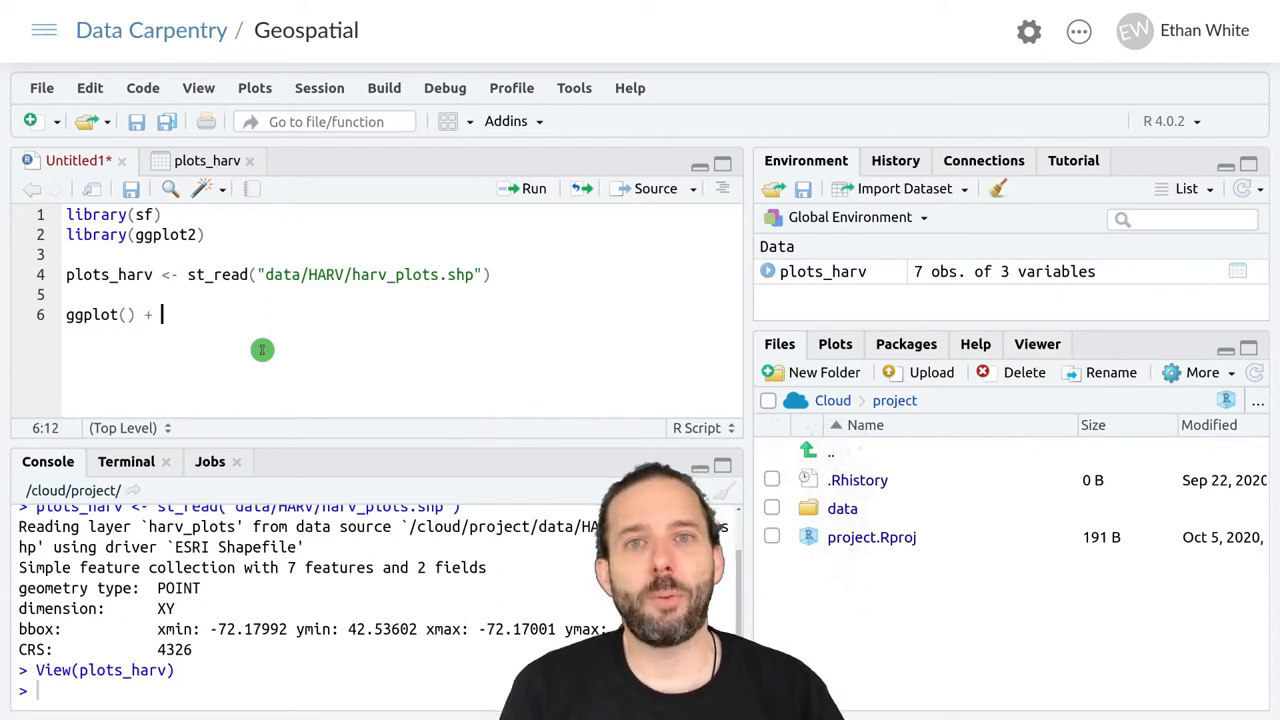
key("Return")
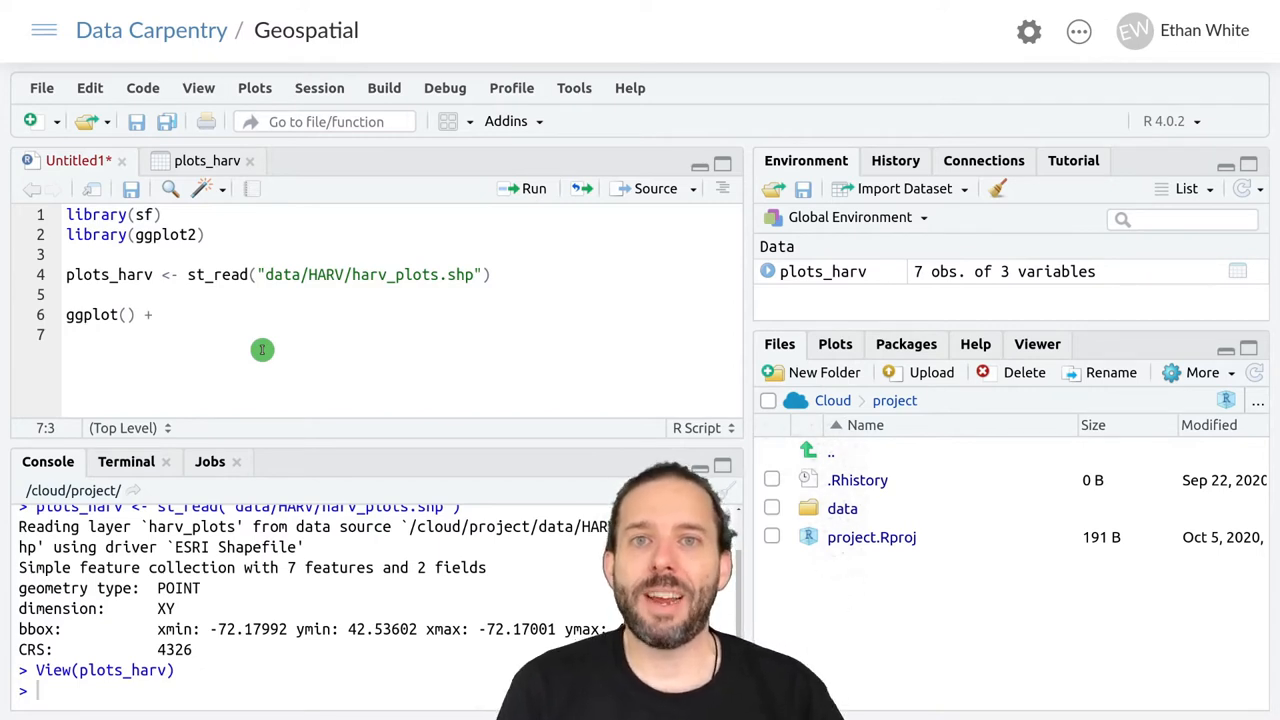
type("geom_sf")
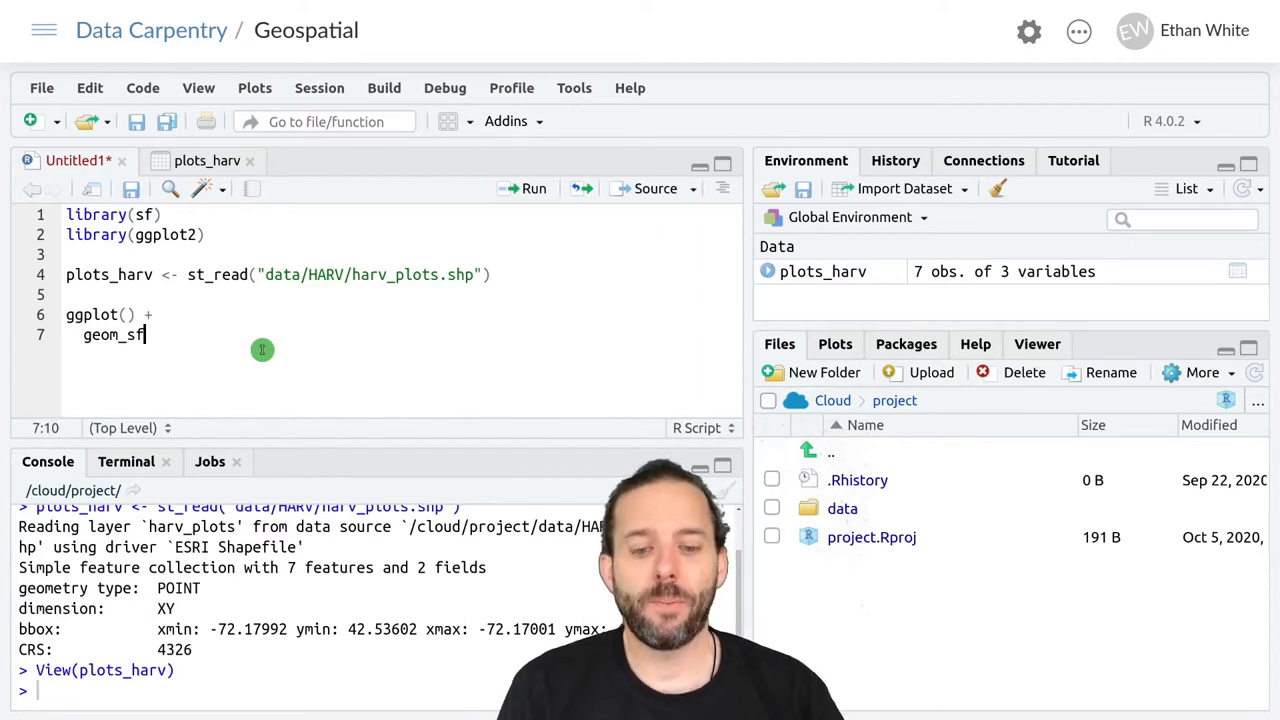
type("(")
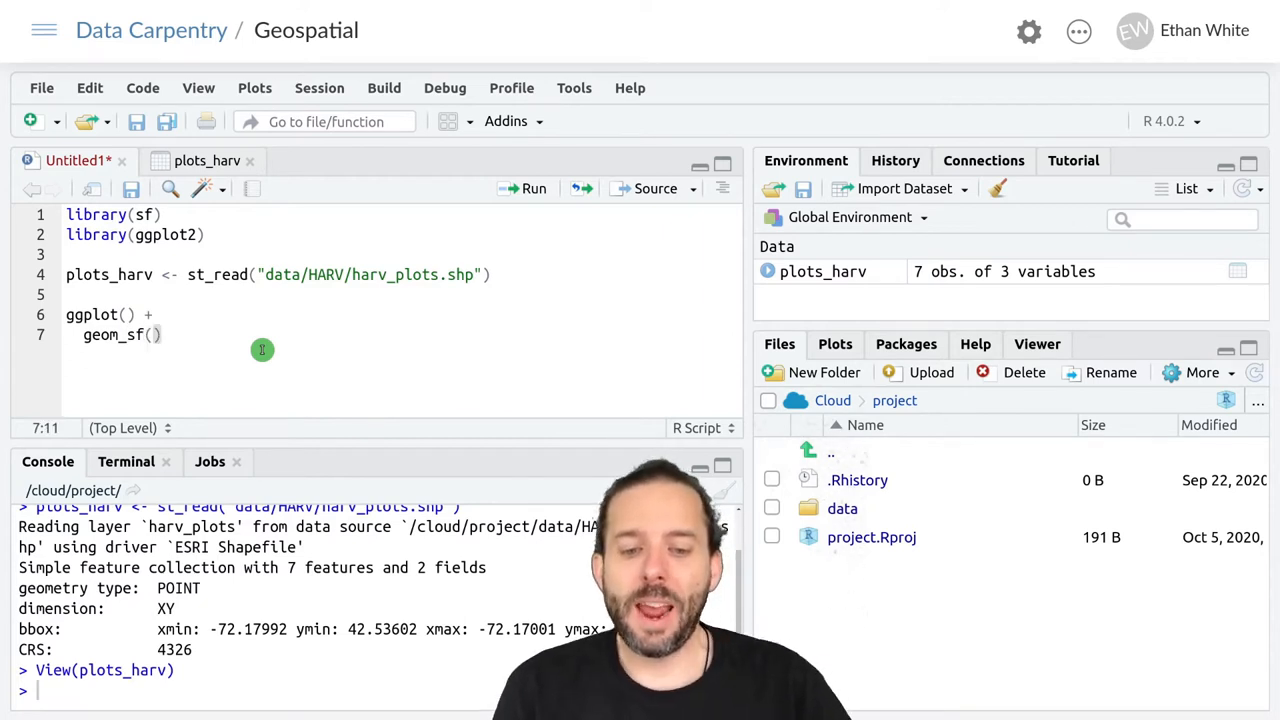
type("data ")
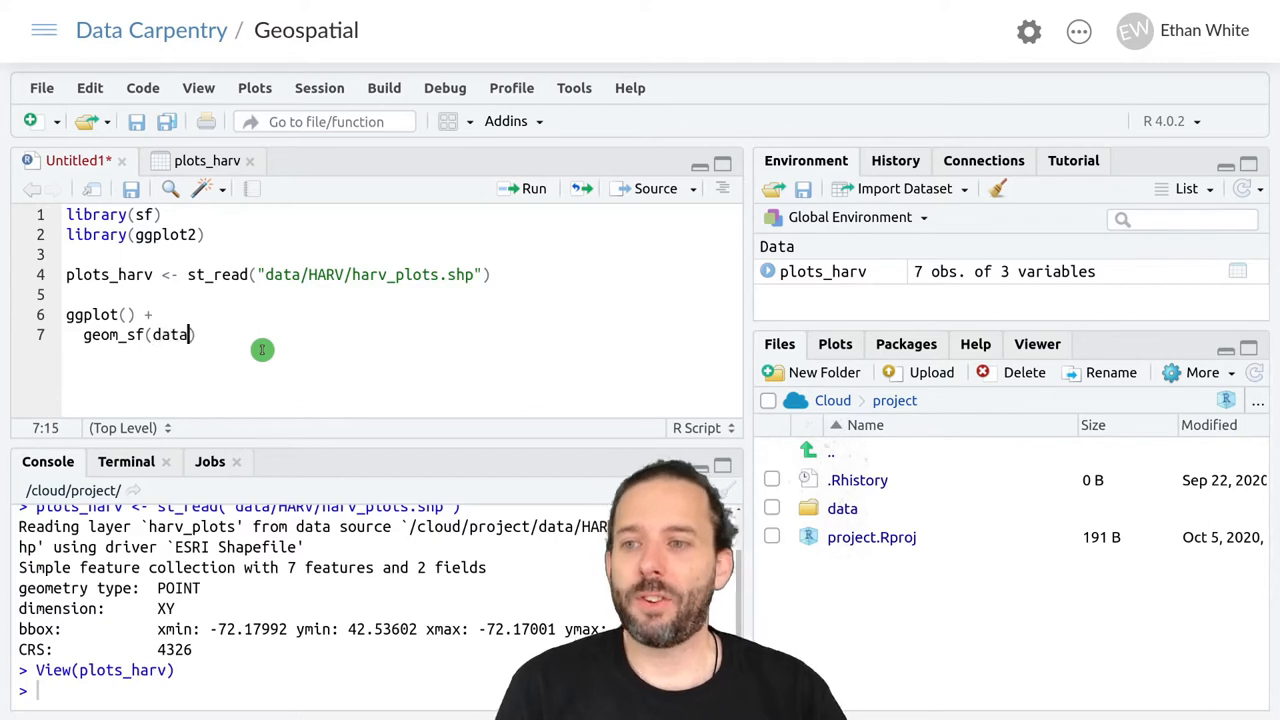
type("= plots")
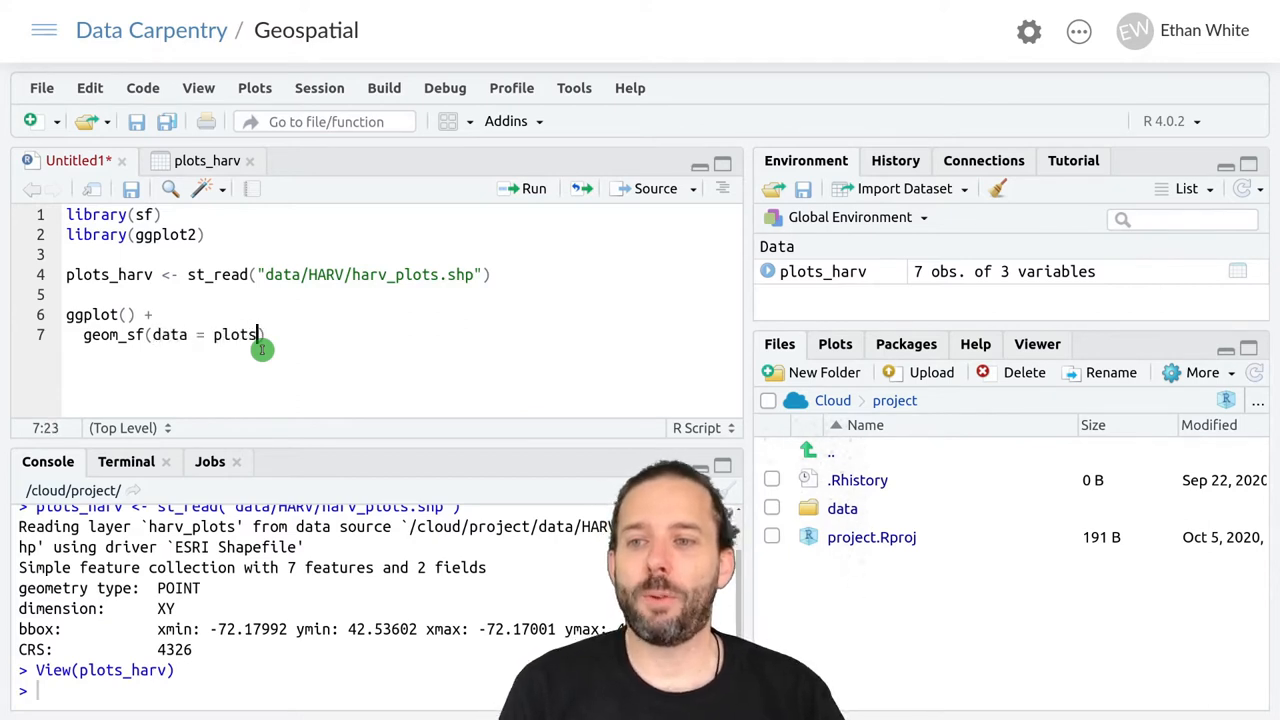
type("_harv")
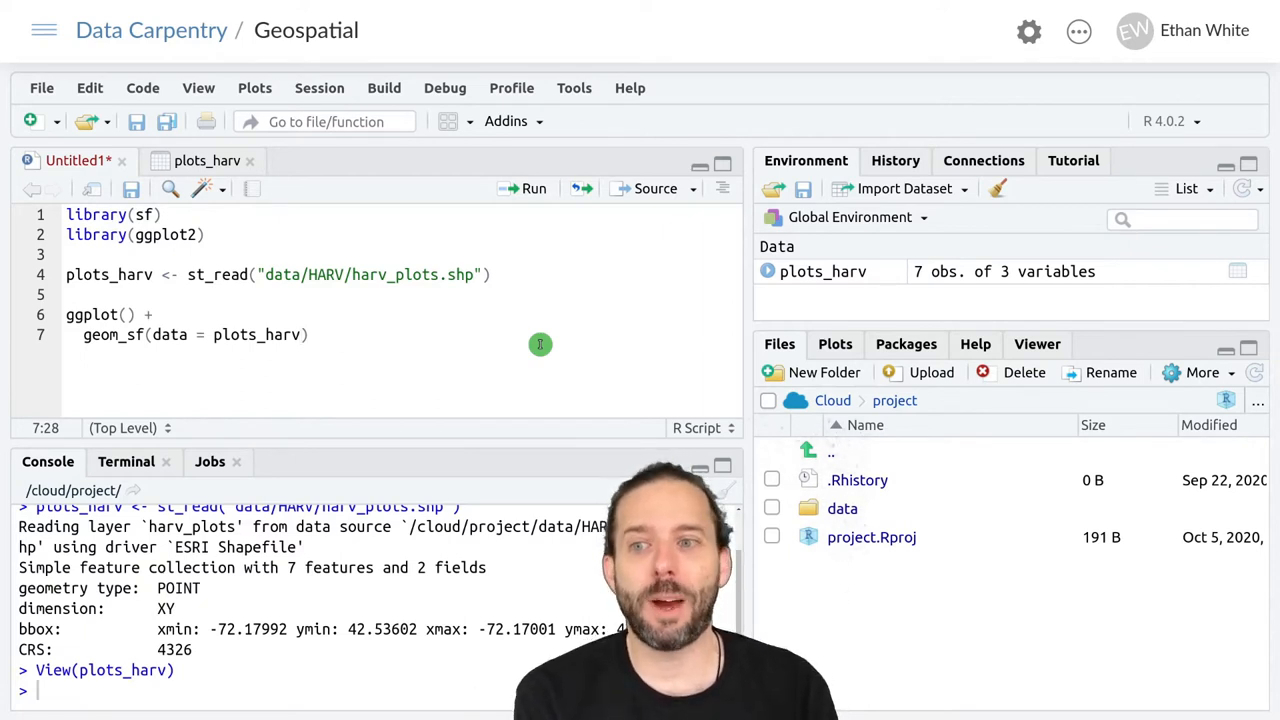
type(")")
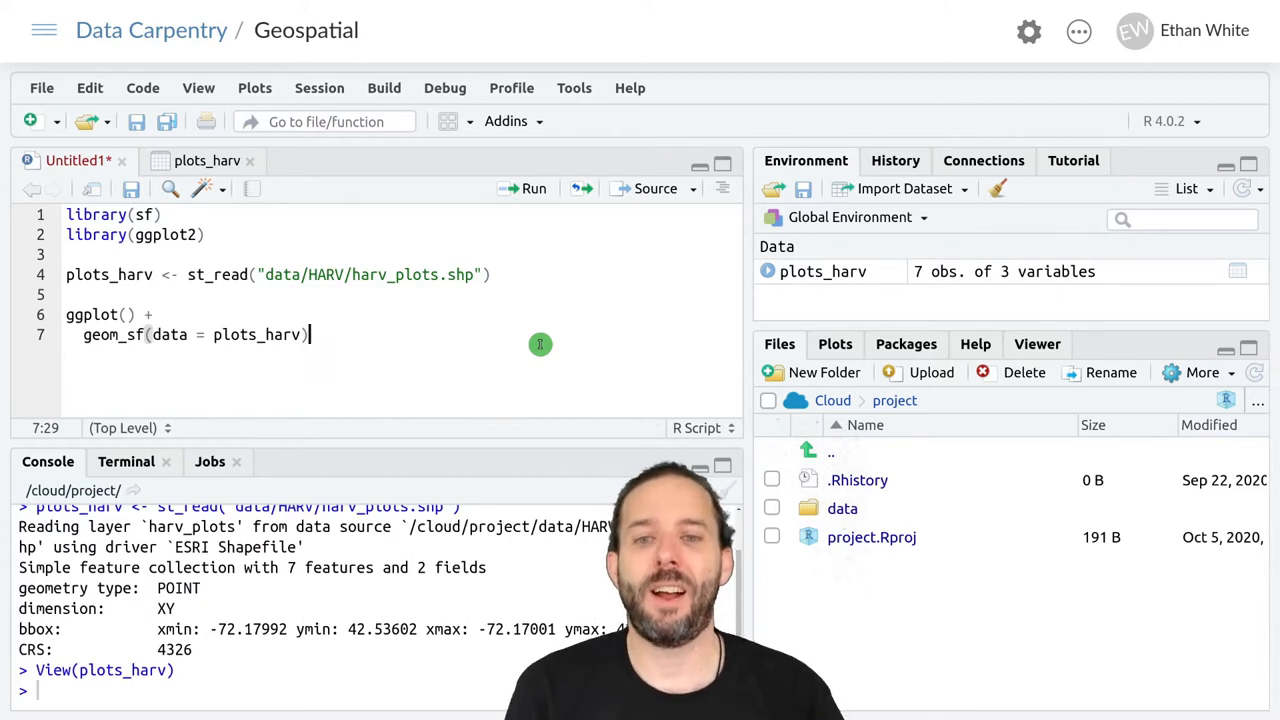
Step: Run the ggplot code to draw seven black plot points, checking the plots_harv table twice
key("ctrl+Return")
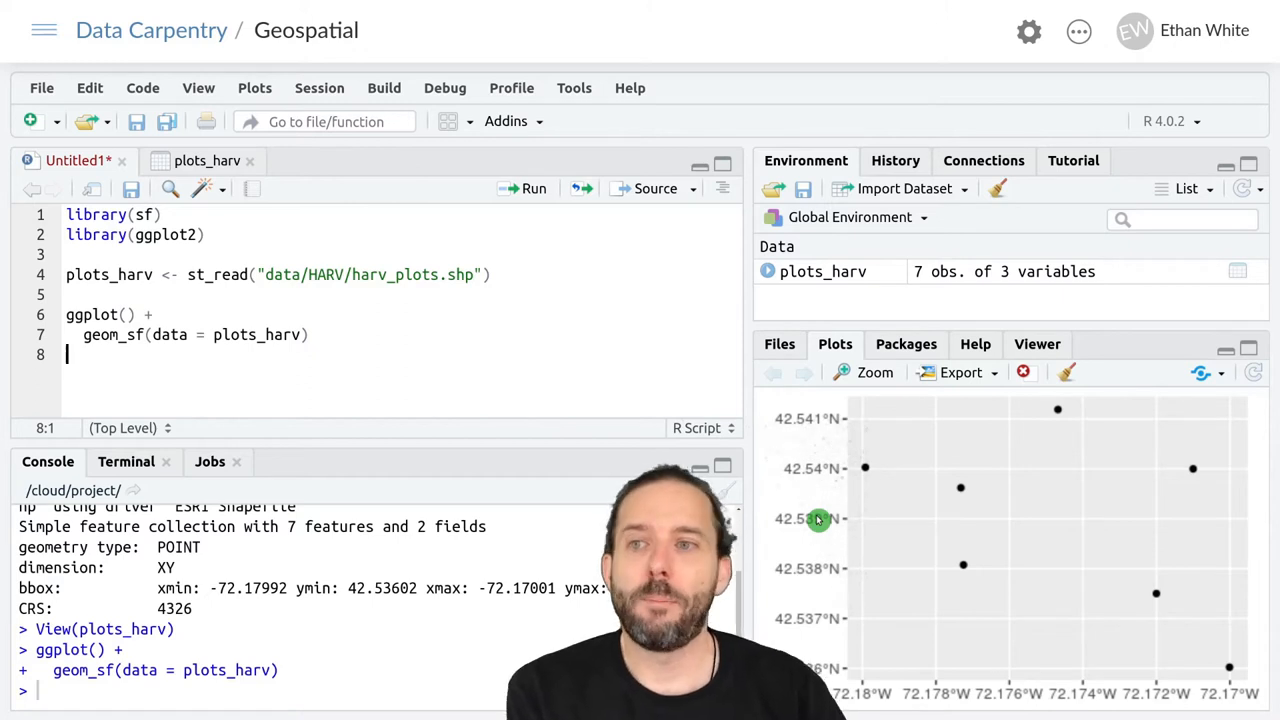
left_click(175, 160)
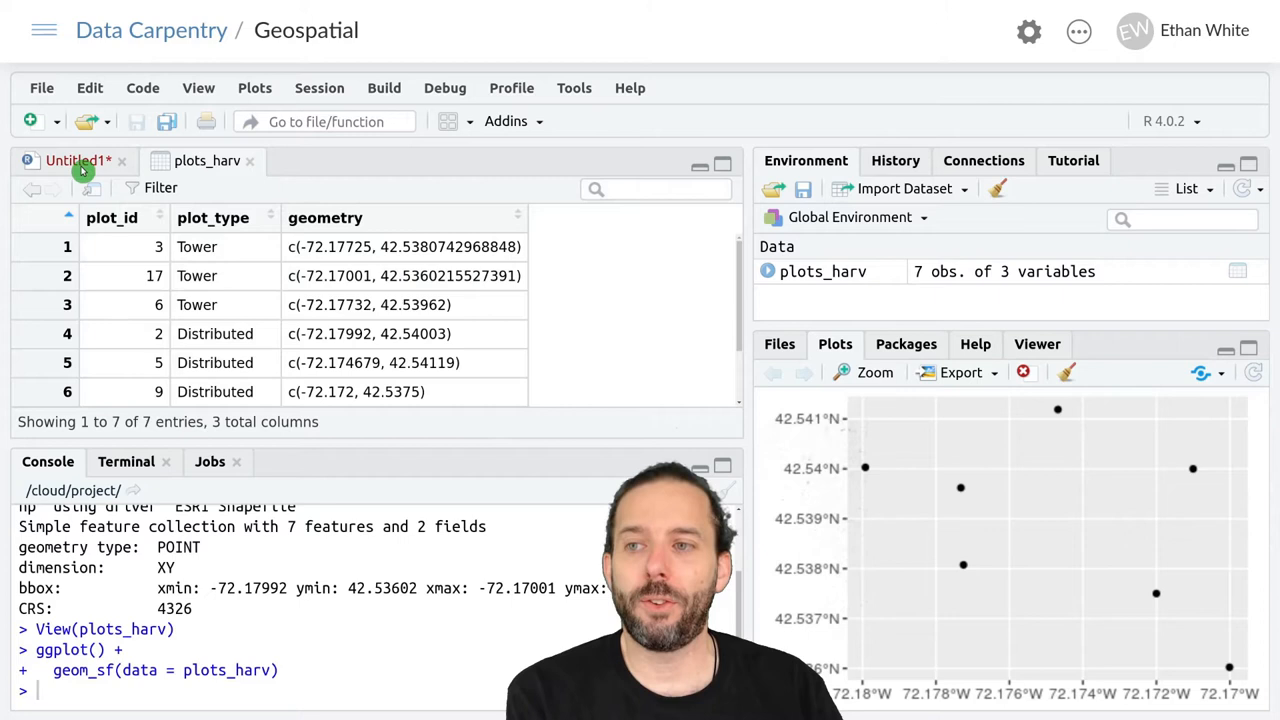
left_click(86, 170)
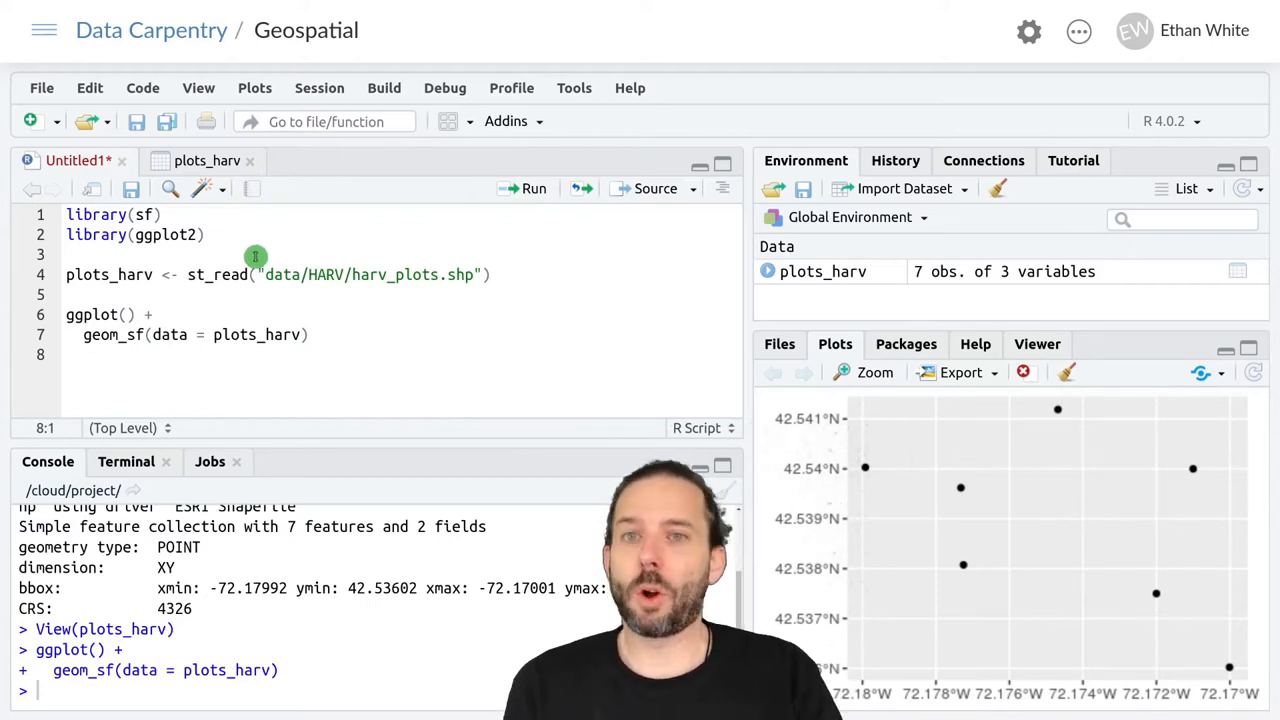
left_click(210, 168)
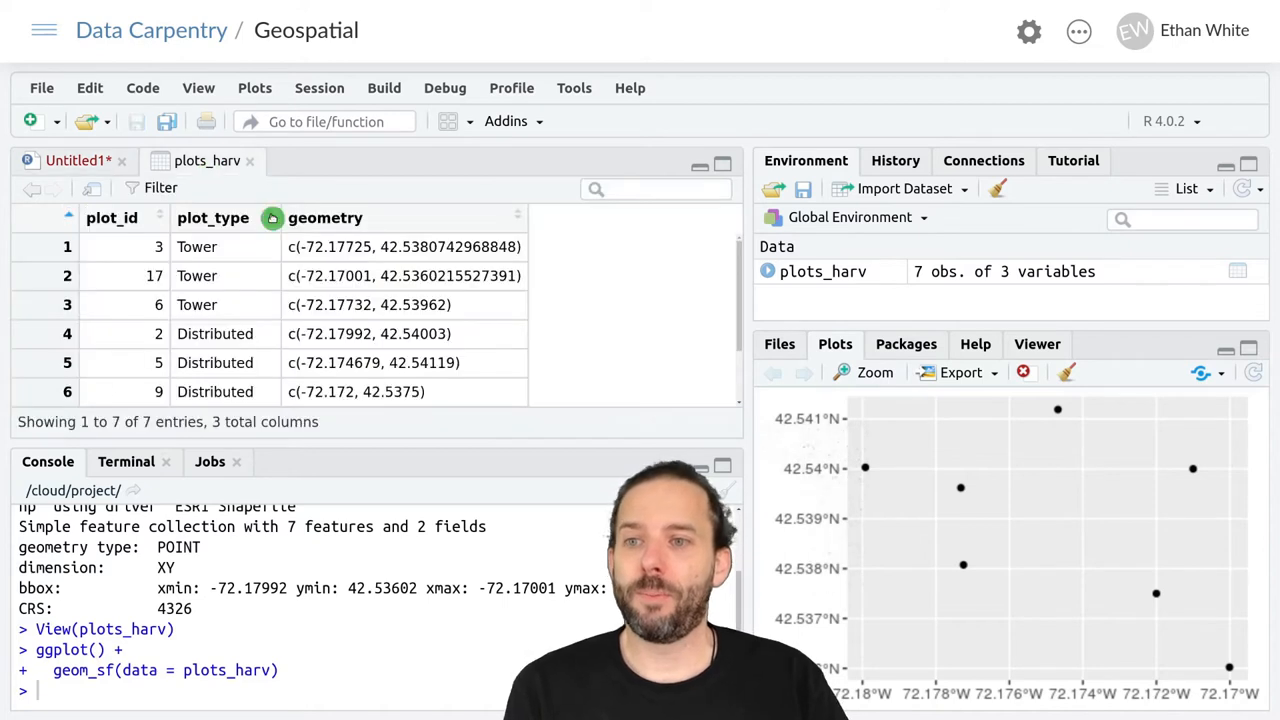
left_click(84, 164)
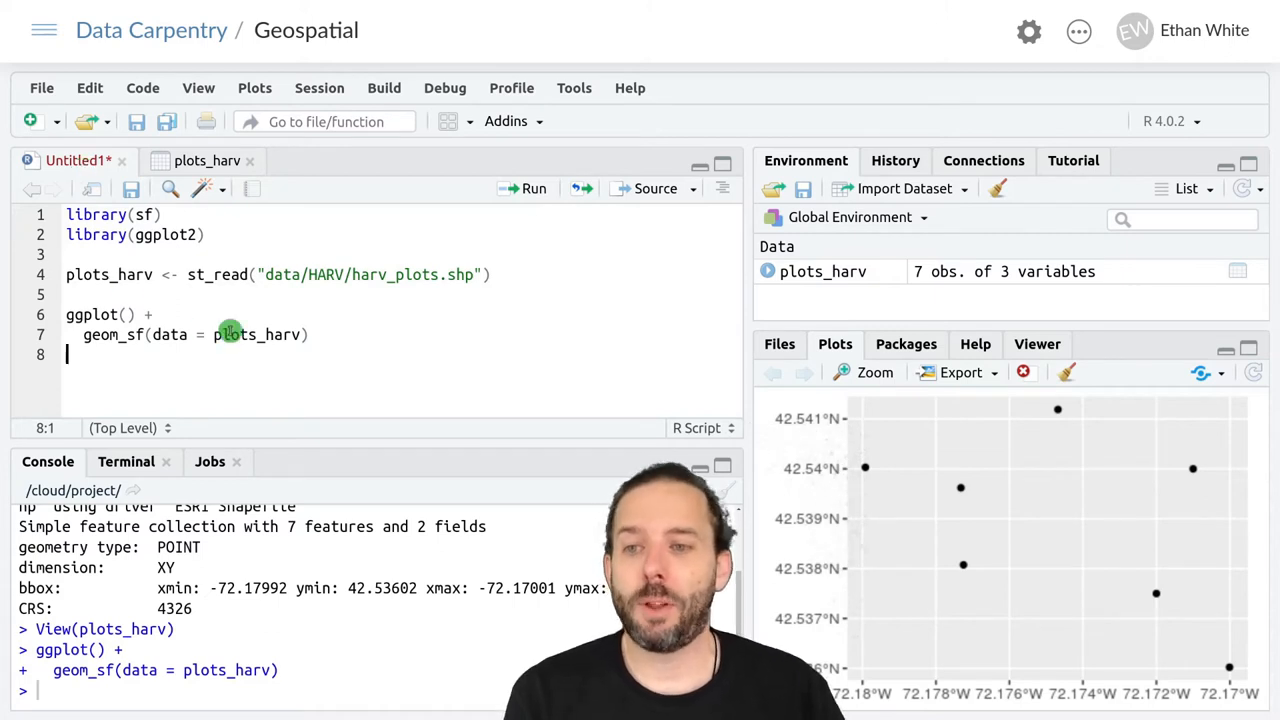
Step: Add mapping = aes(color = plot_type) inside geom_sf and rerun for a coloured map with legend
left_click(338, 340)
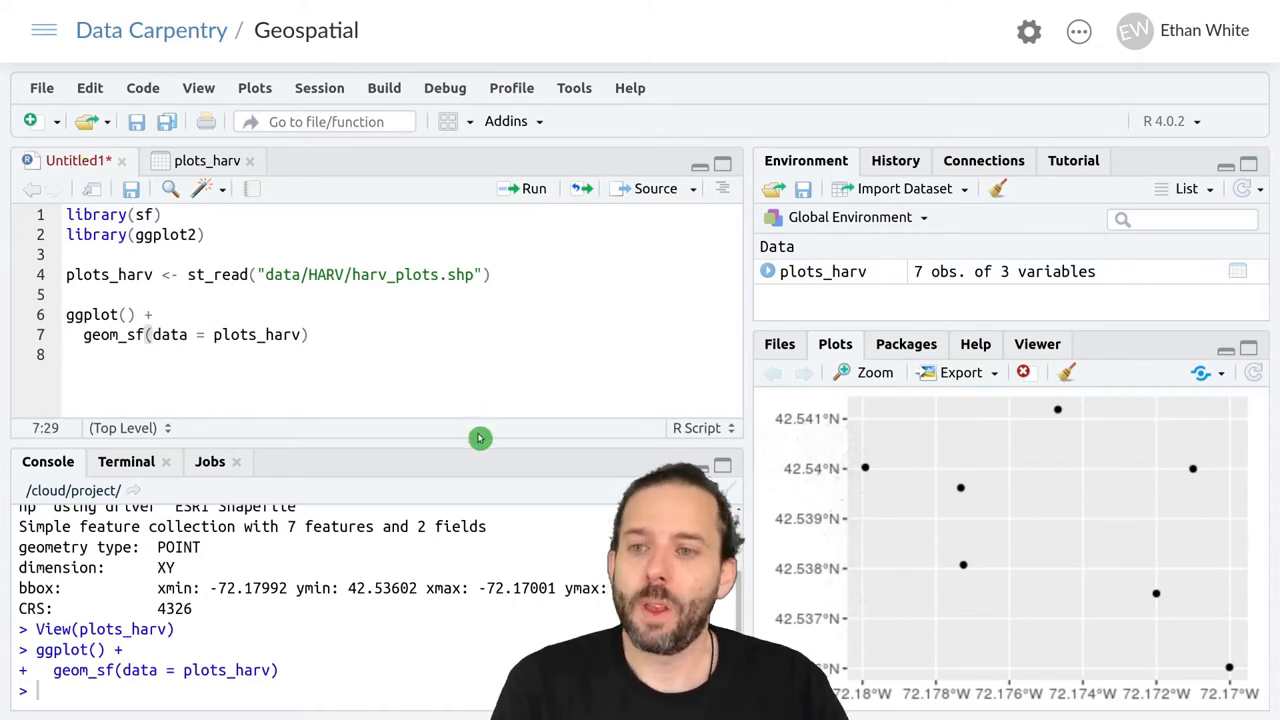
key("Left")
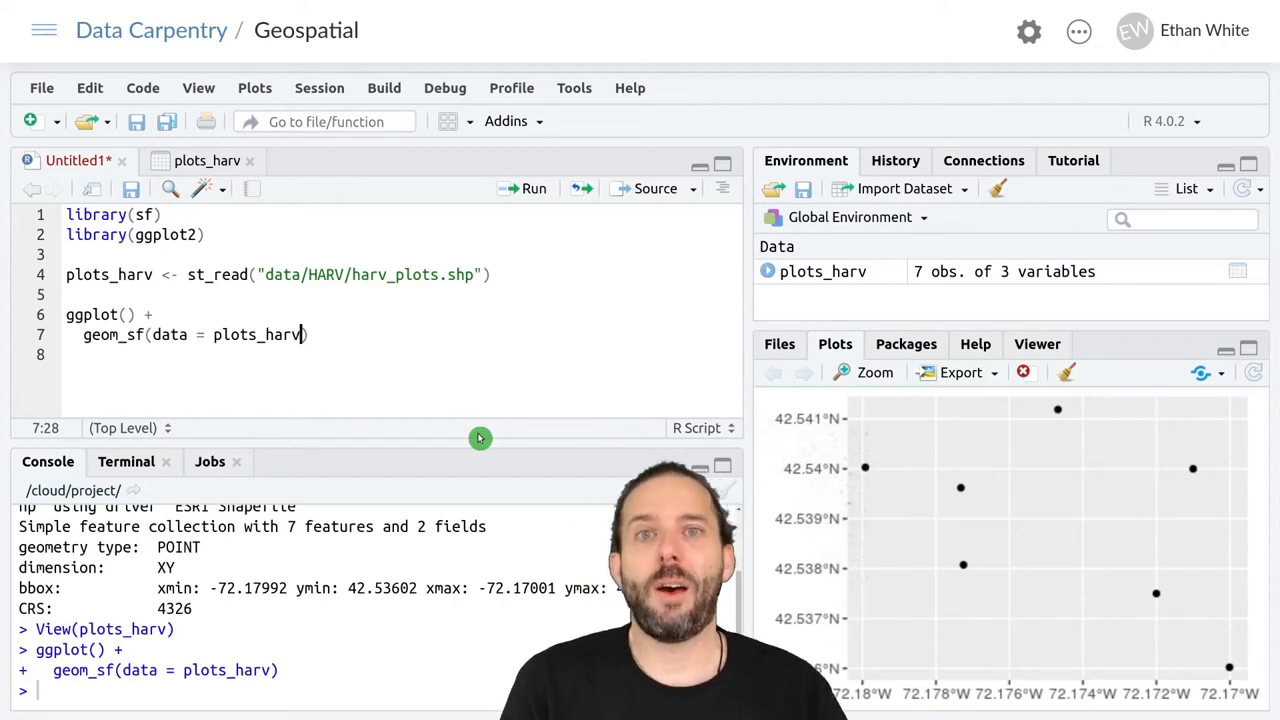
type(", ")
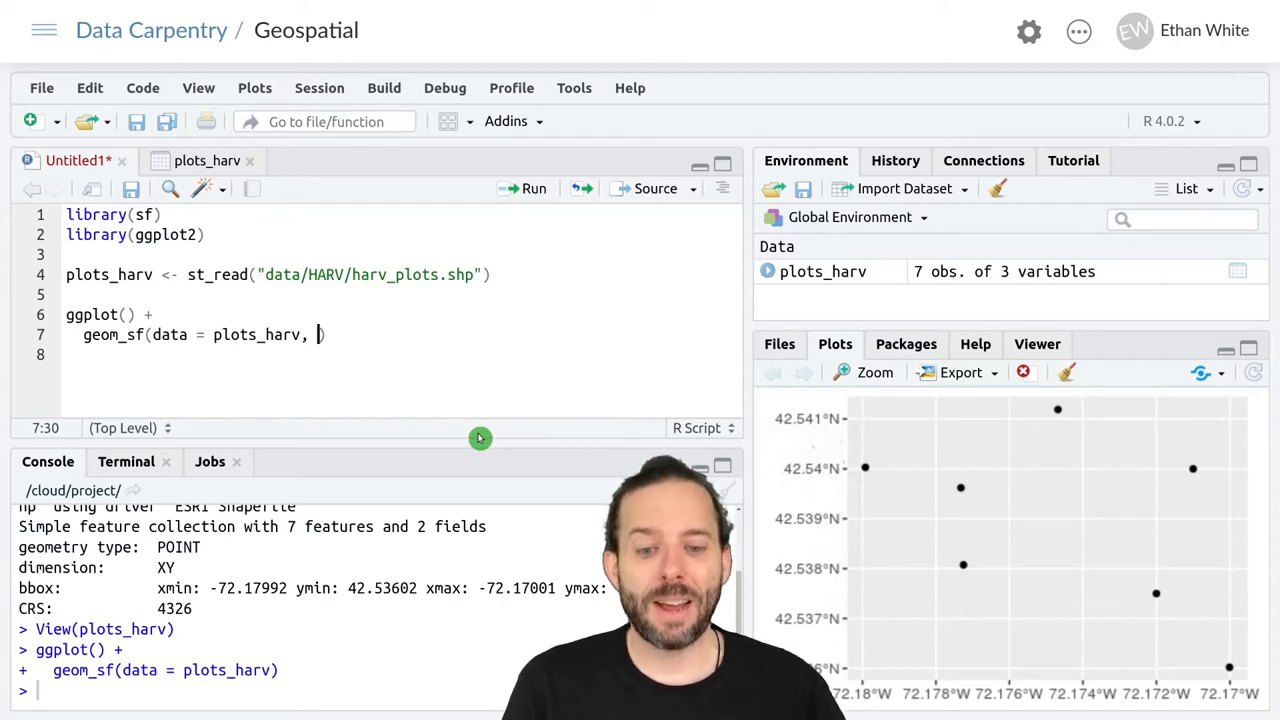
type("m")
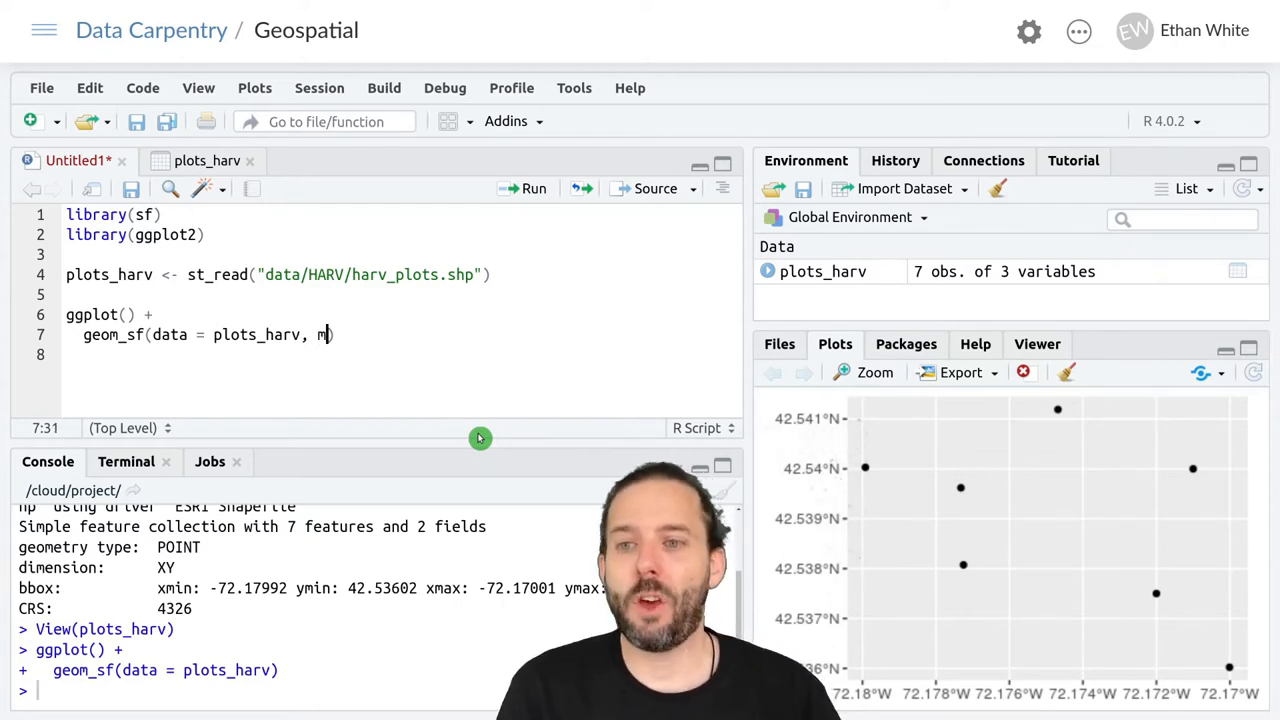
type("apping ")
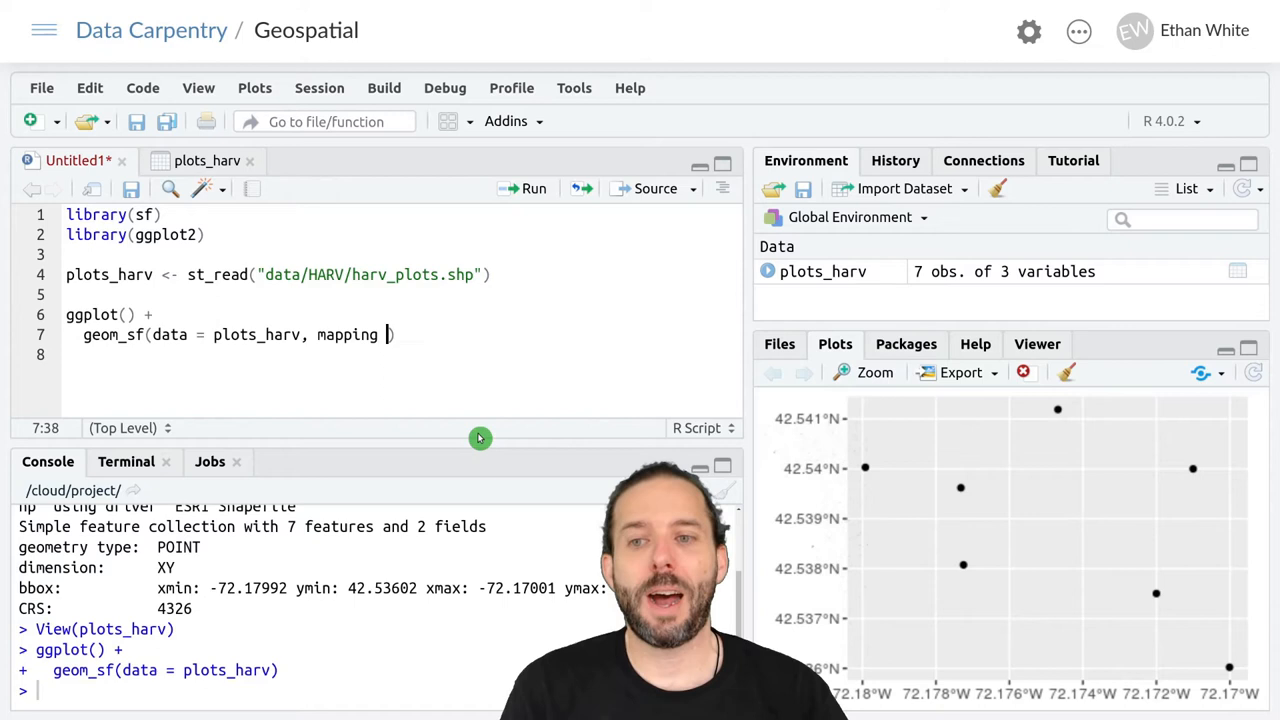
type("= ")
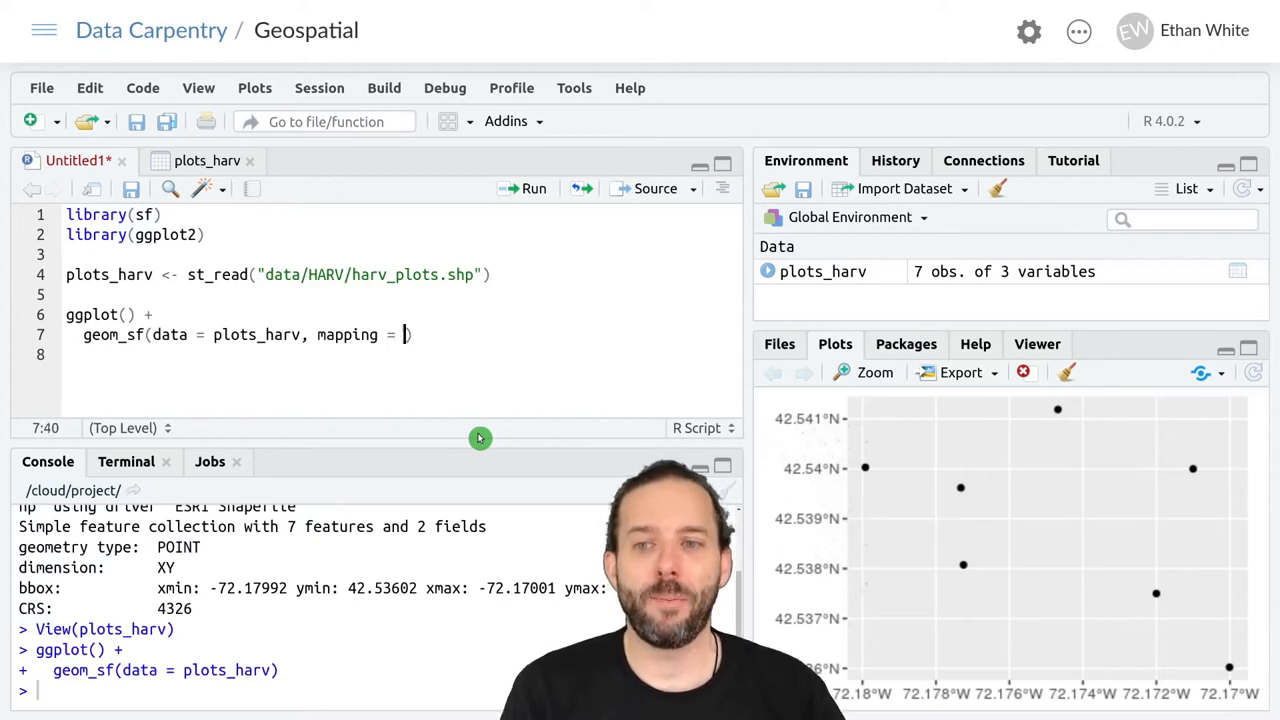
type("aes")
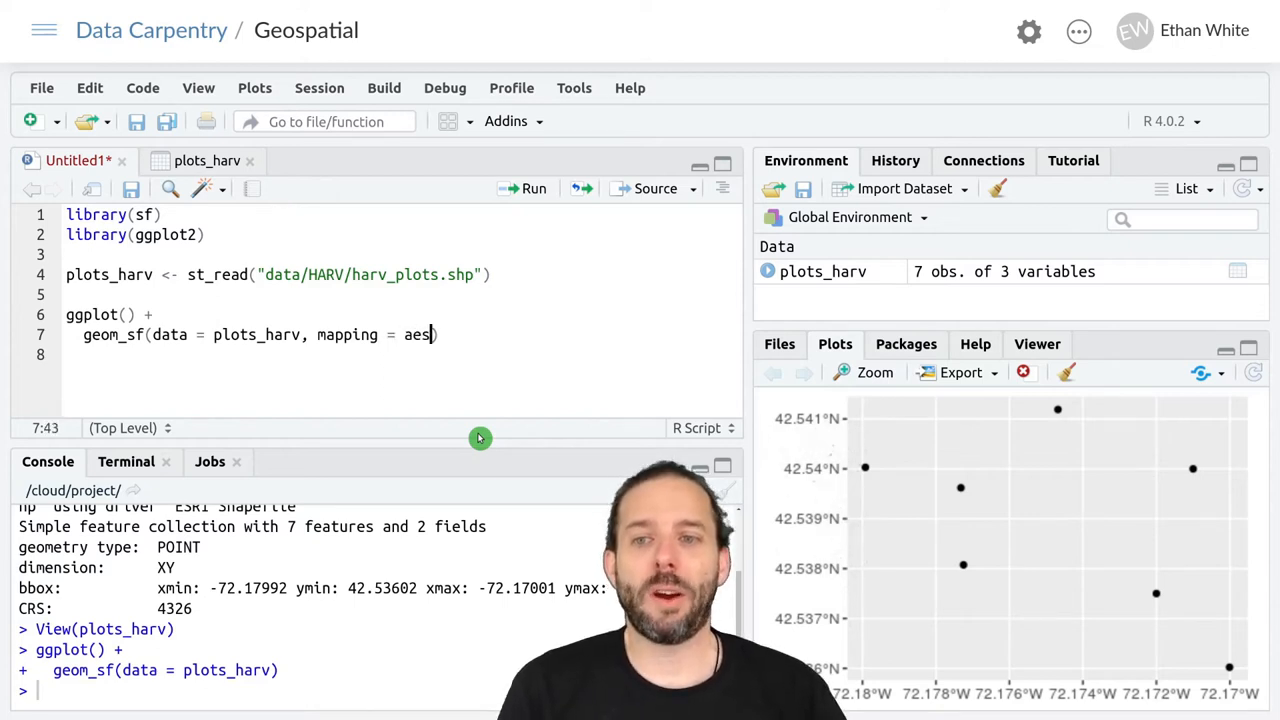
type("(")
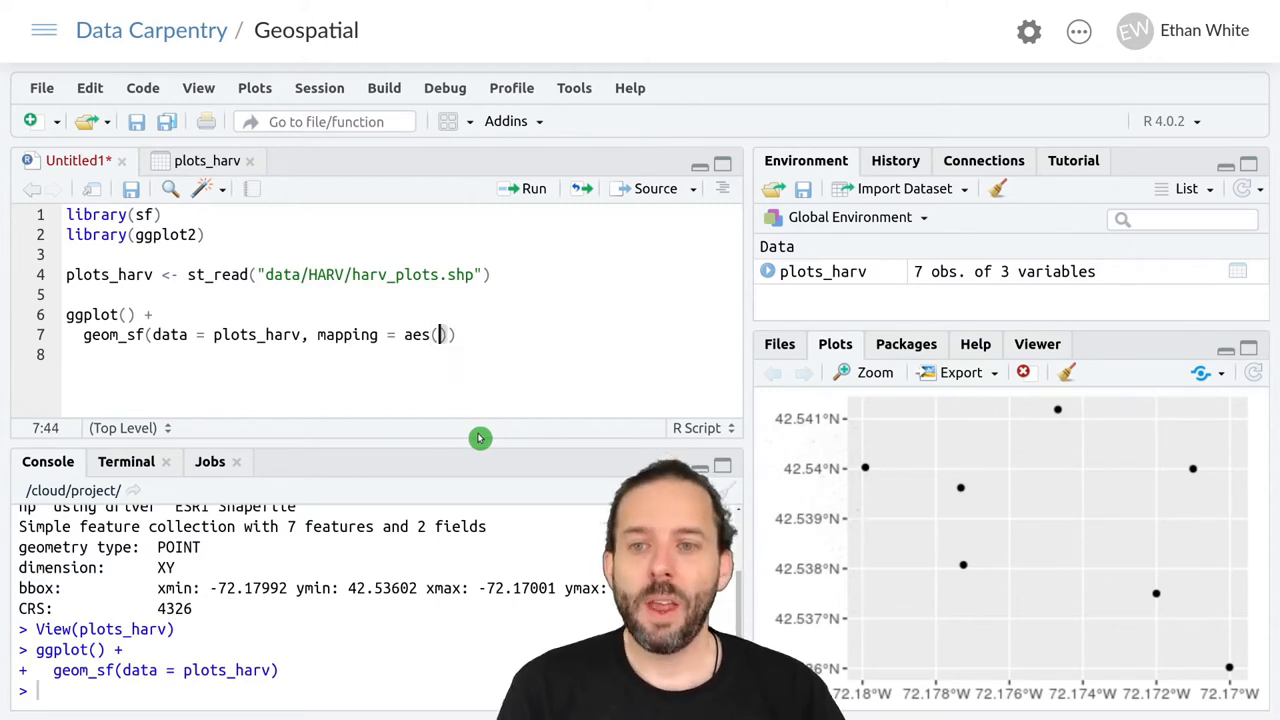
type("color")
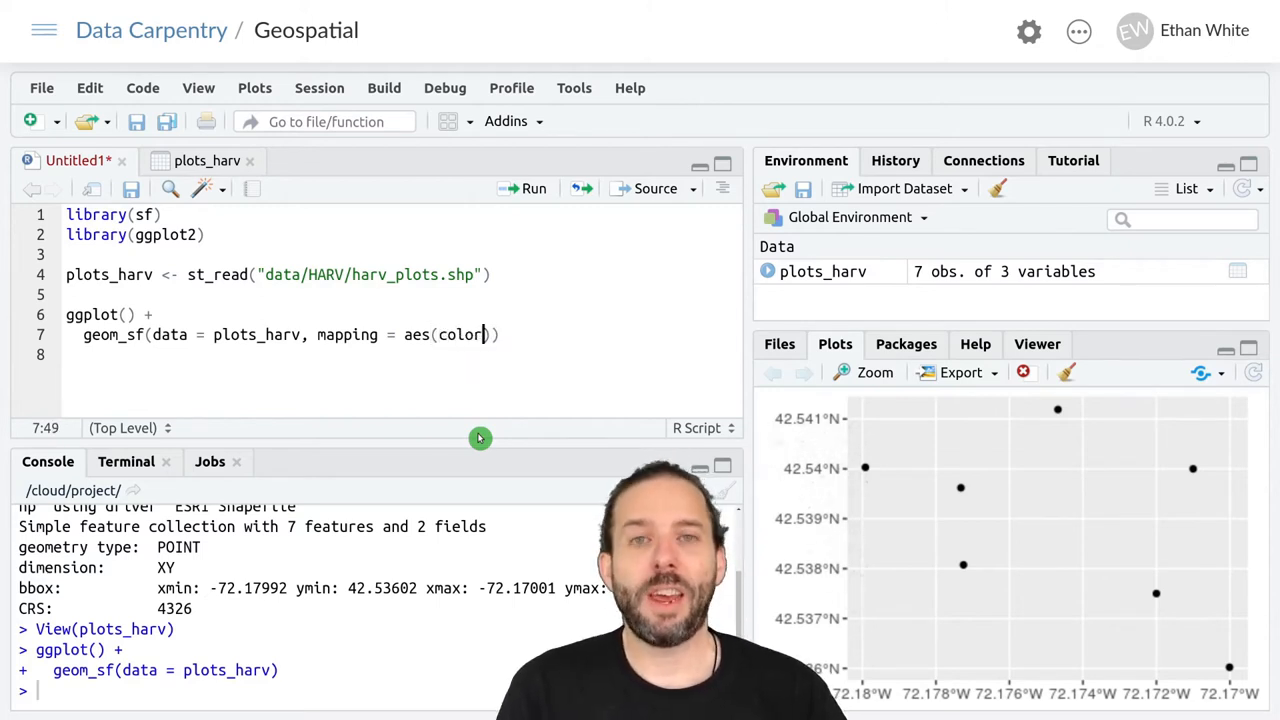
type(" = pl")
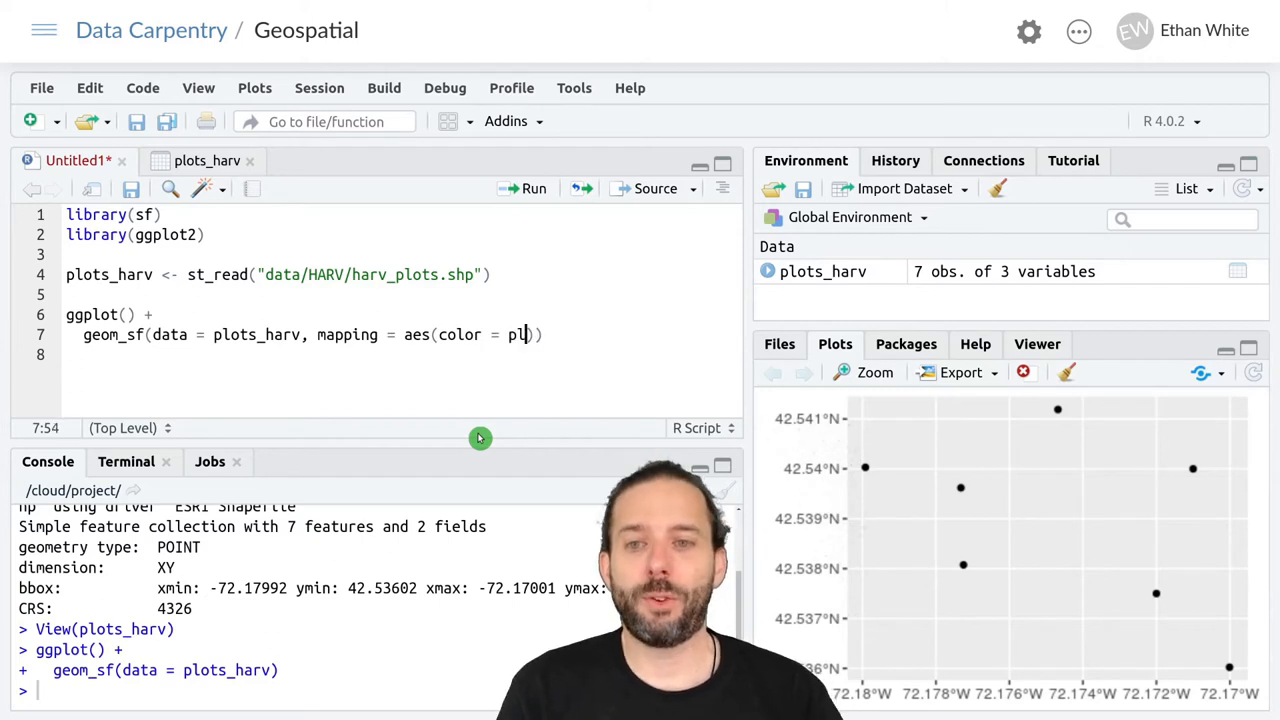
type("ot_type")
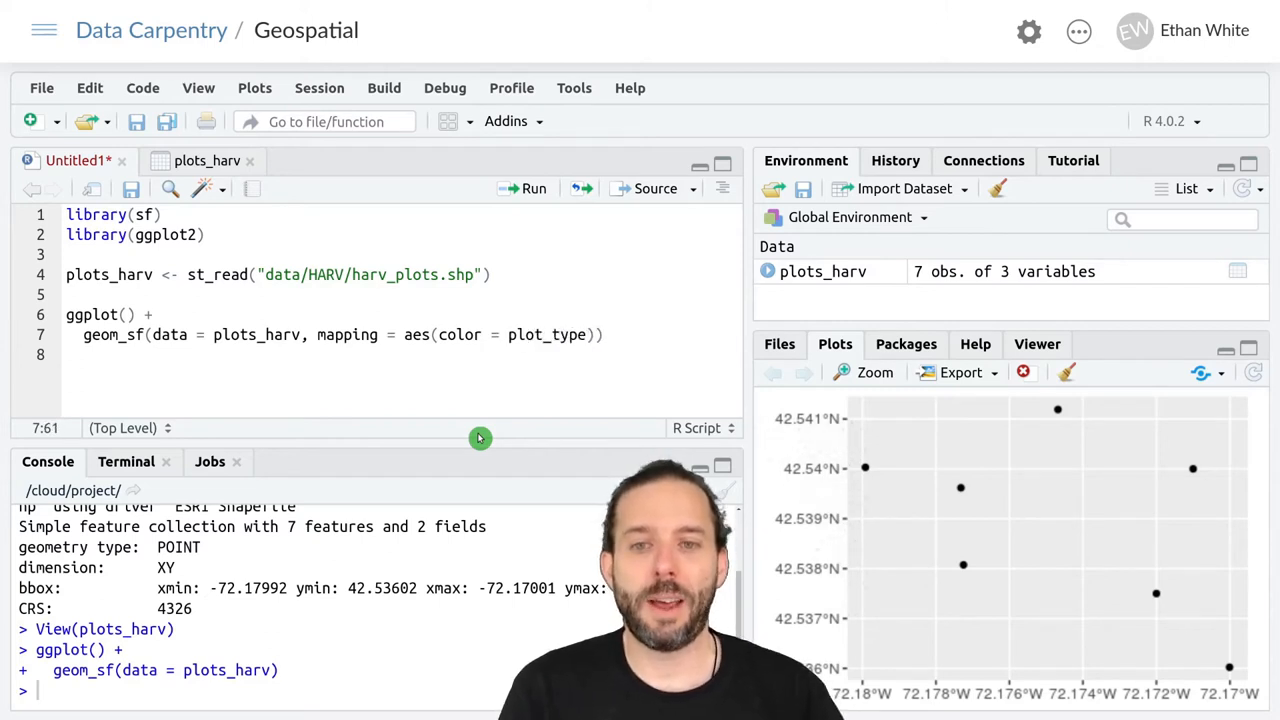
key("End")
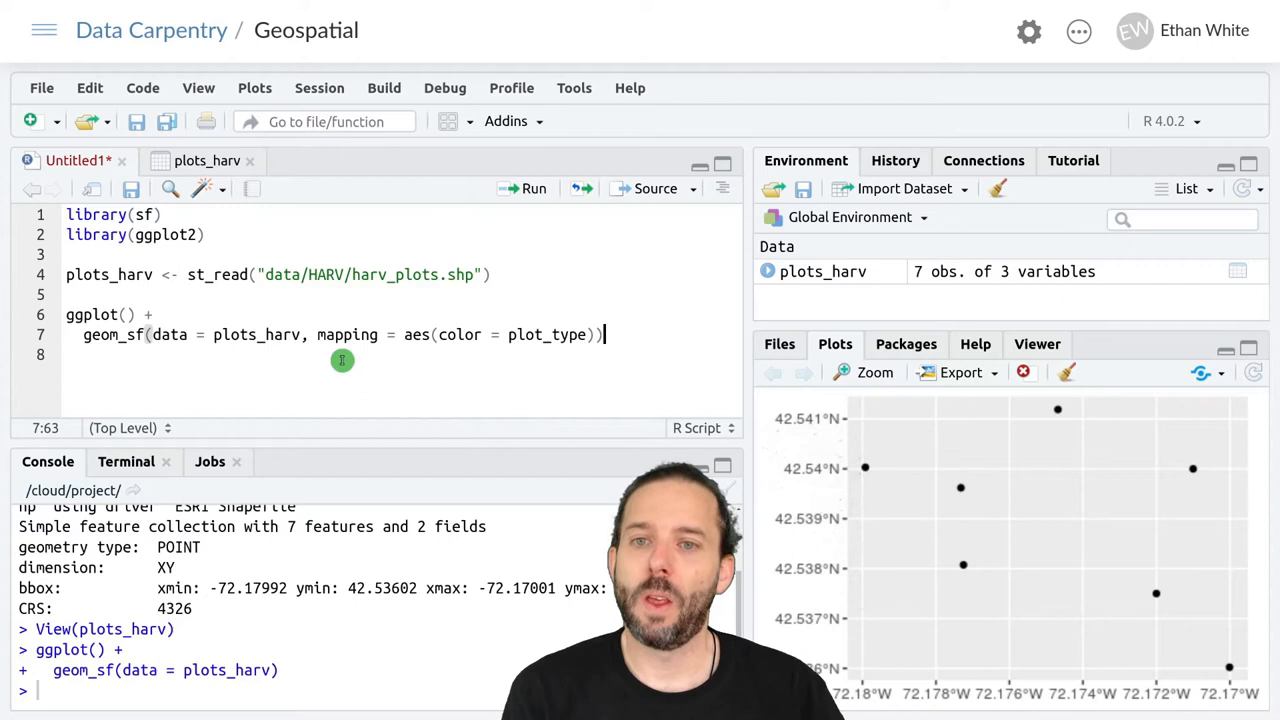
left_click(540, 186)
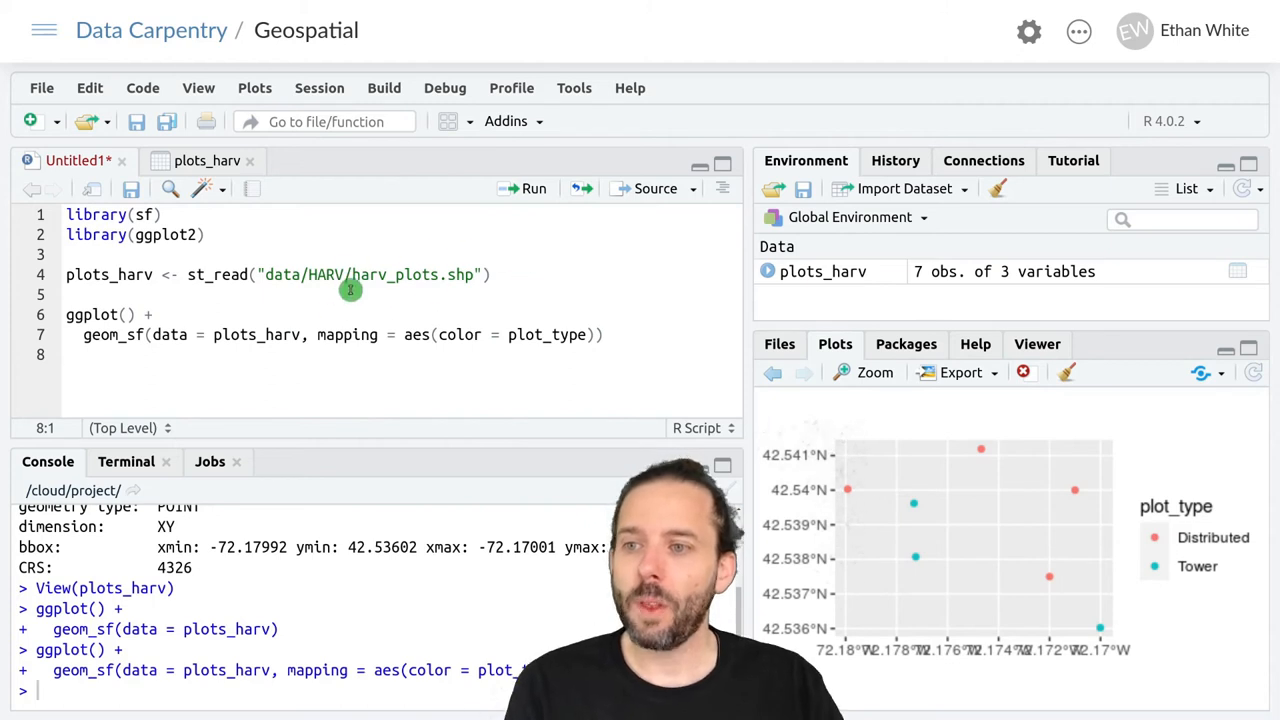
Step: Add and run boundary_harv <- st_read("data/HARV/harv_boundary.shp") on line 5
left_click(494, 278)
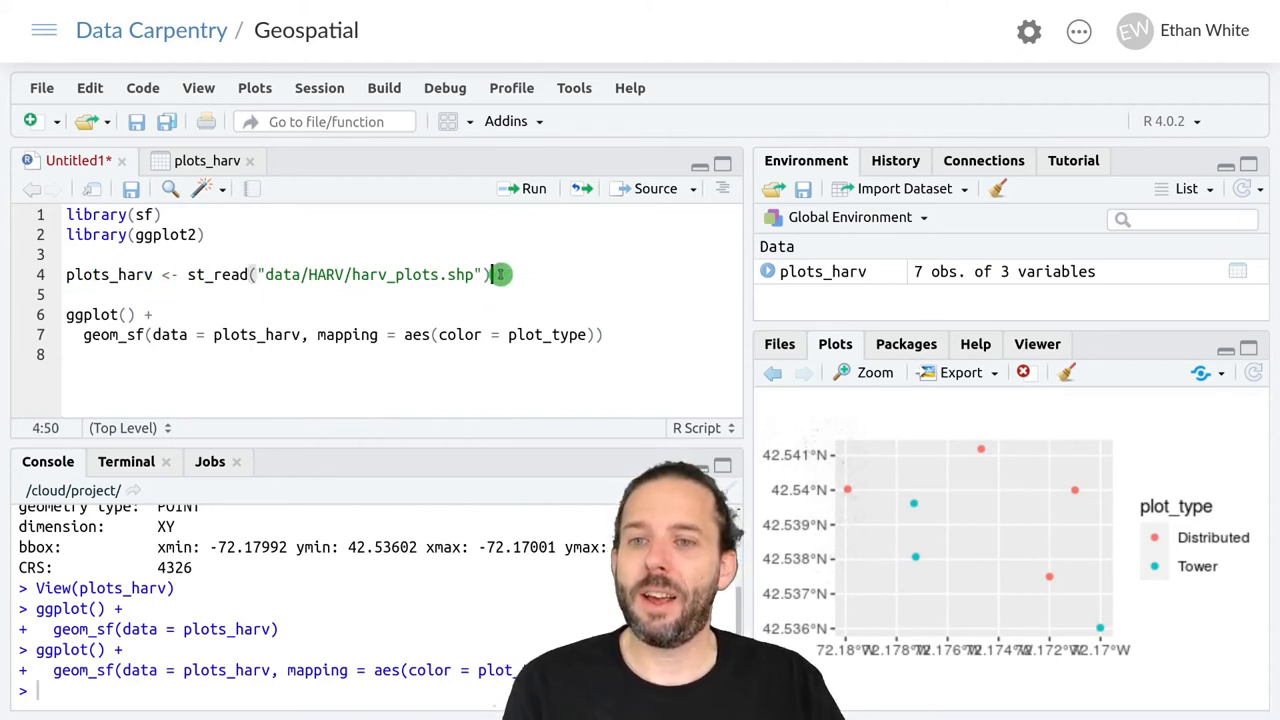
key("Return")
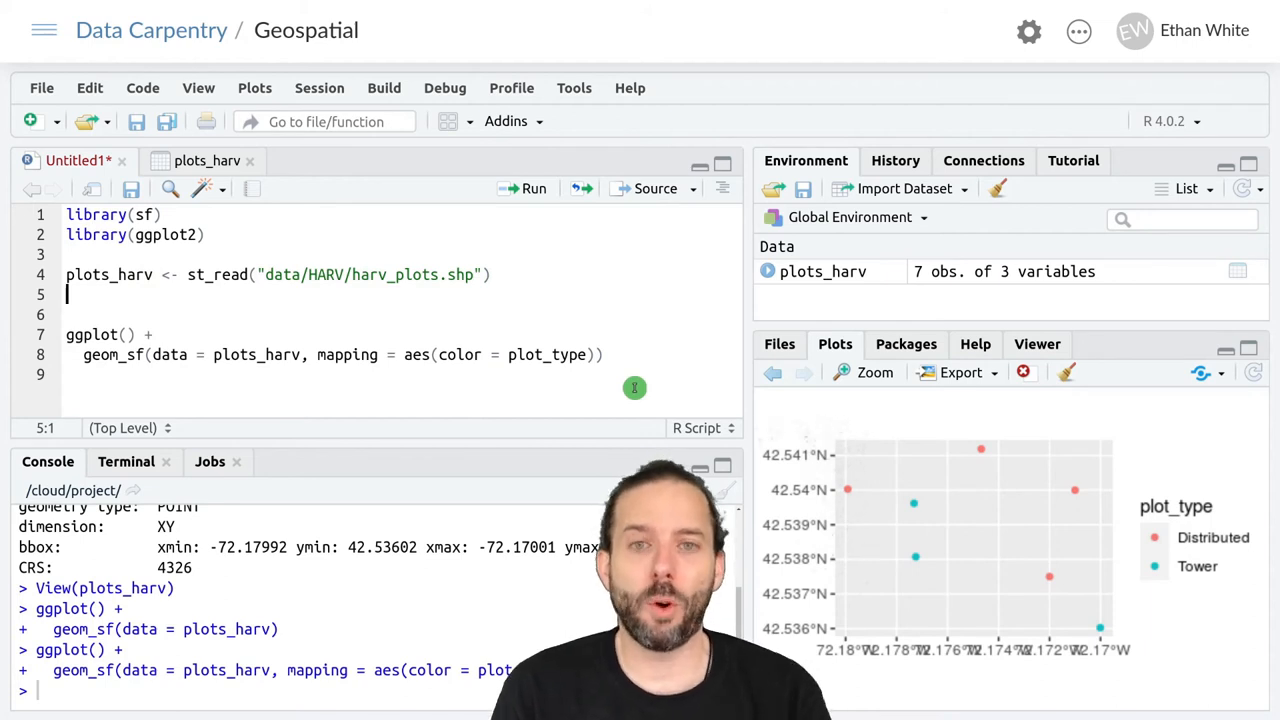
type("boun")
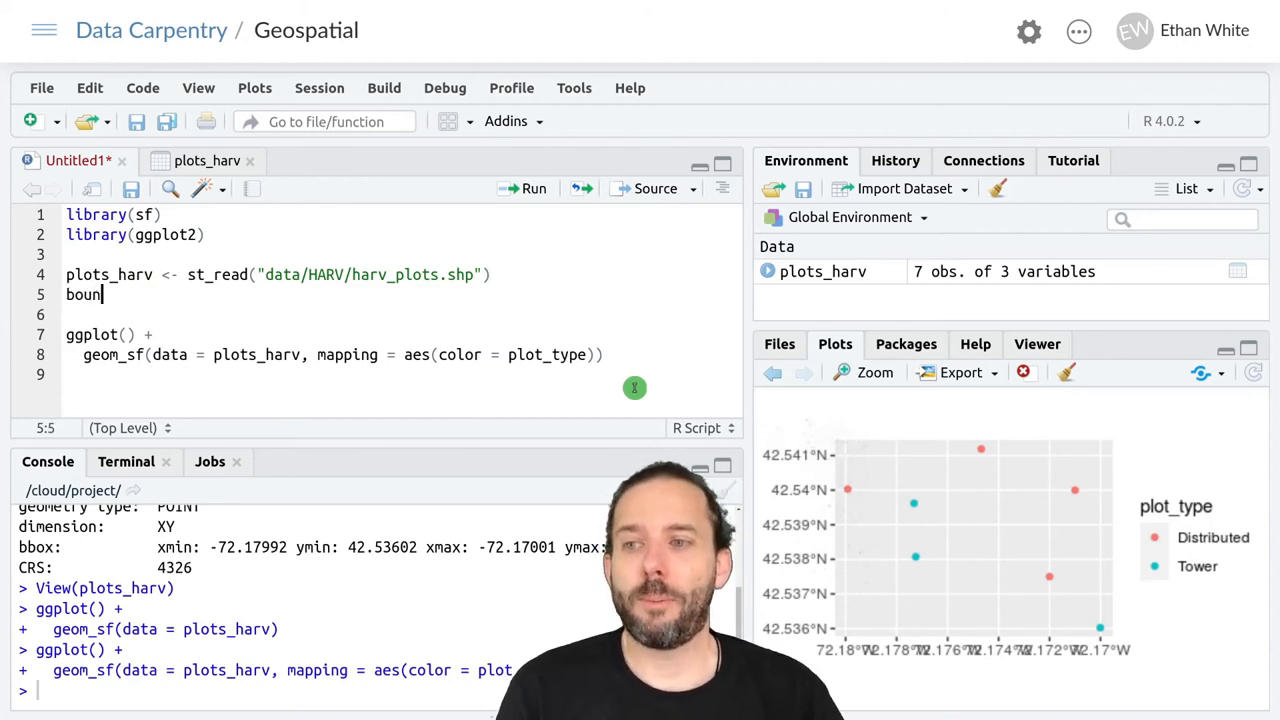
type("dary_harv")
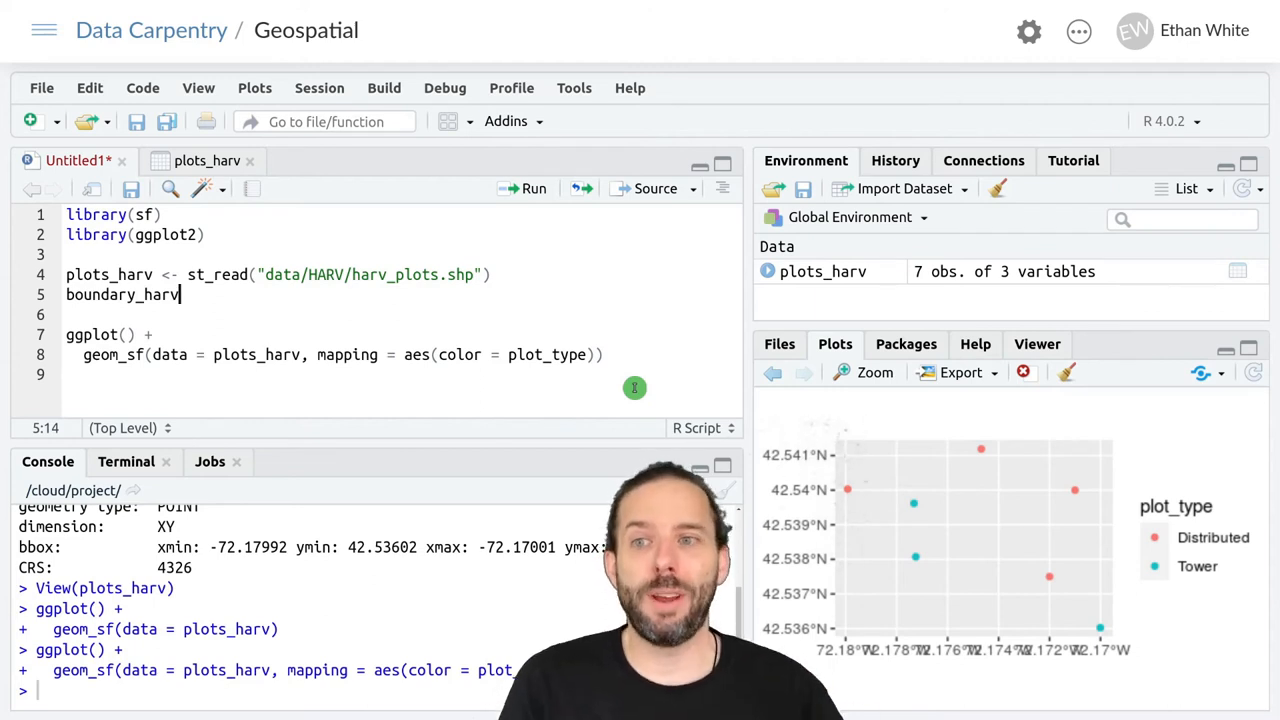
type(" <")
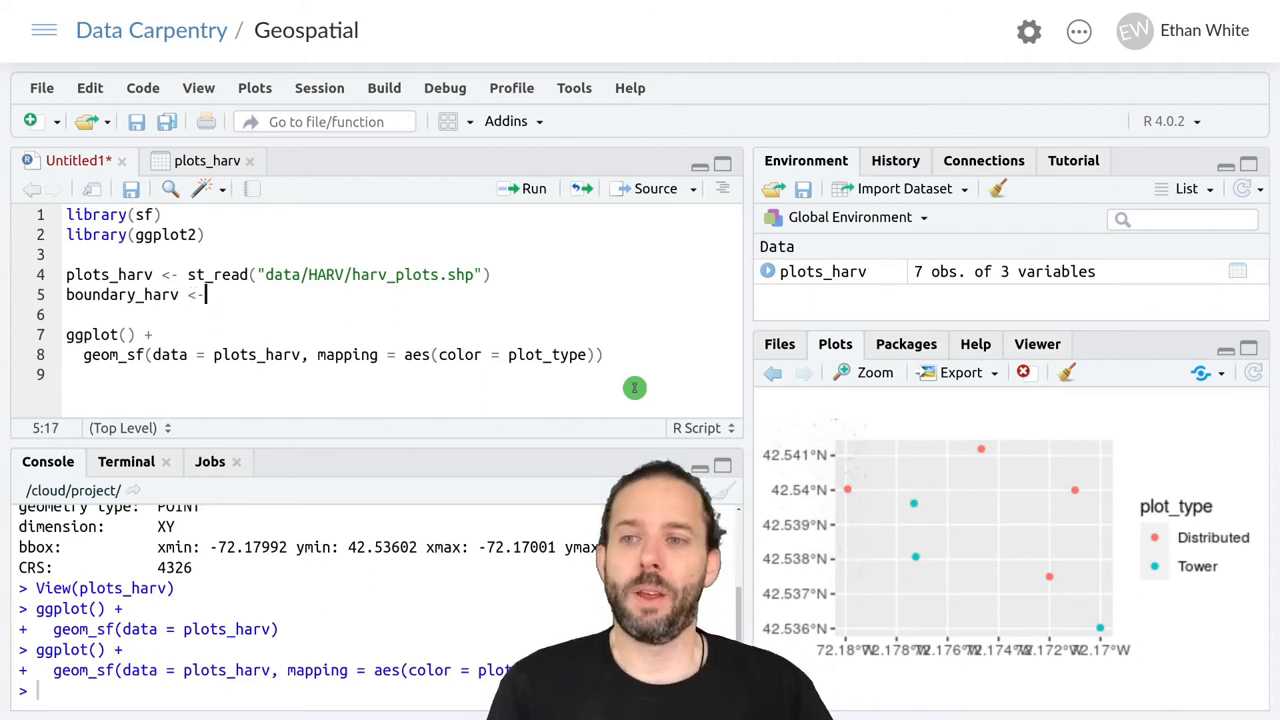
type("- ")
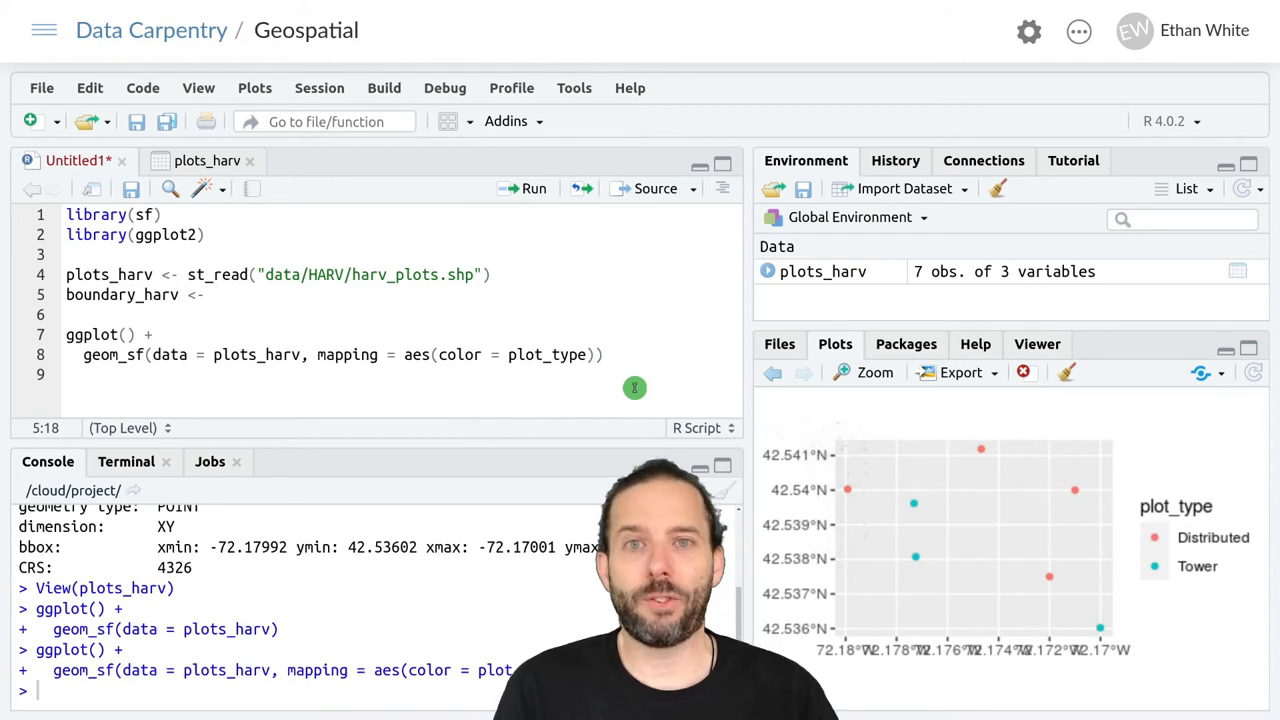
type("st_read(\"data/HARV/harv_bou")
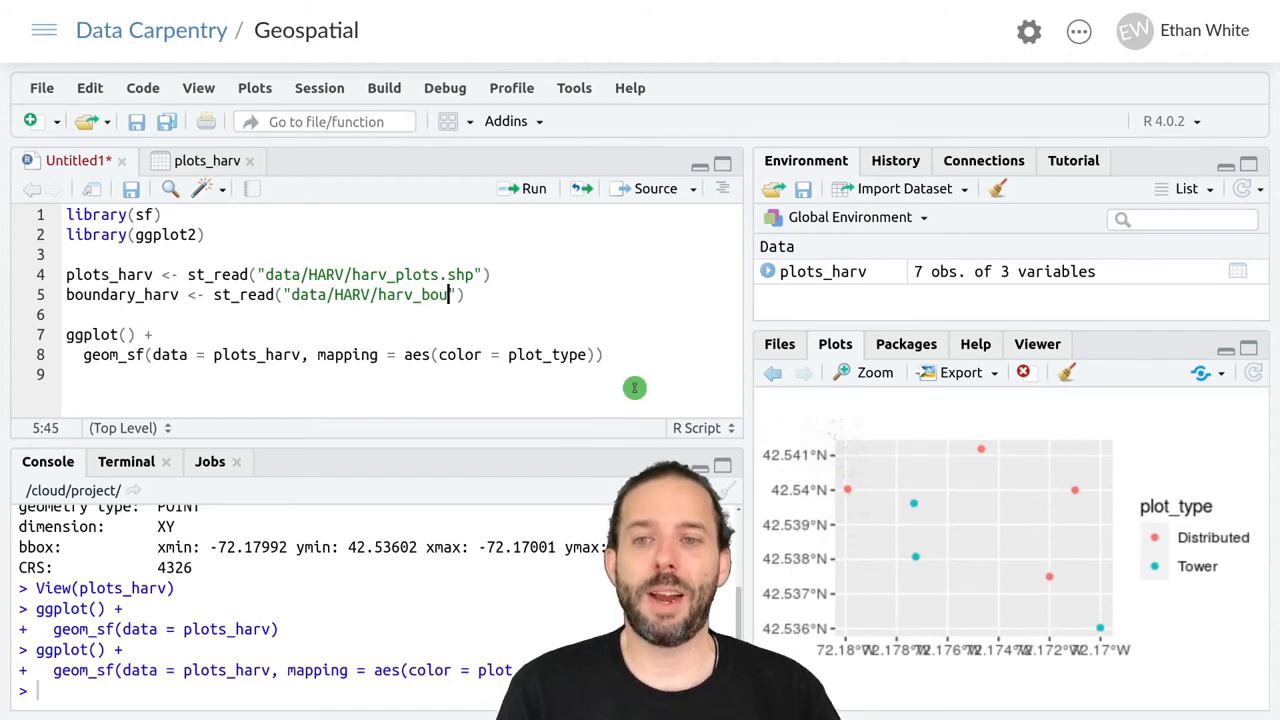
type("a")
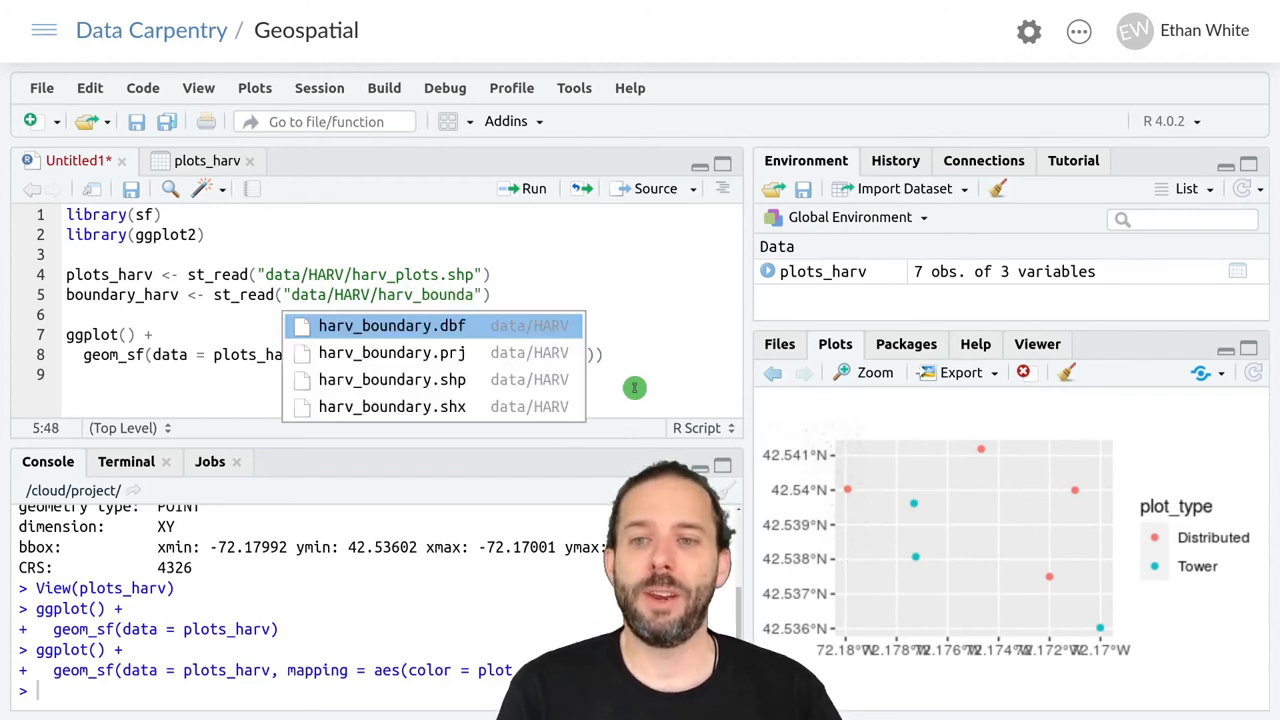
left_click(455, 380)
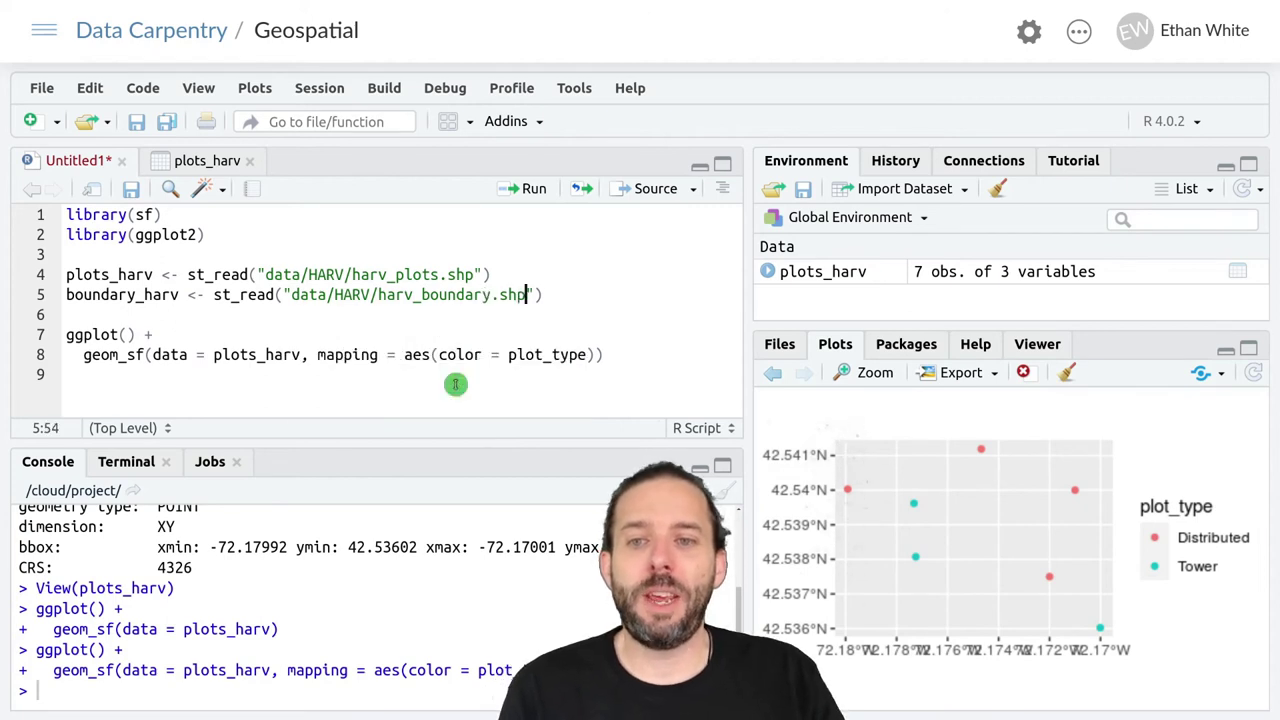
left_click(624, 296)
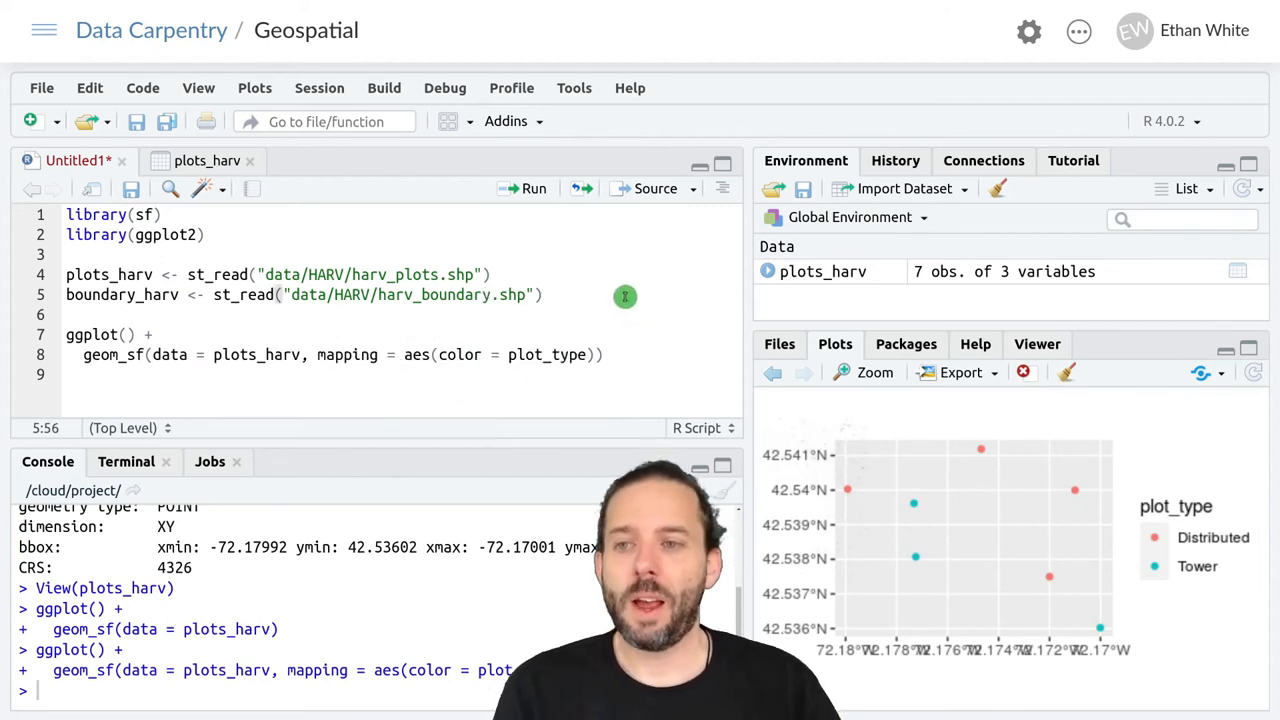
key("ctrl+Return")
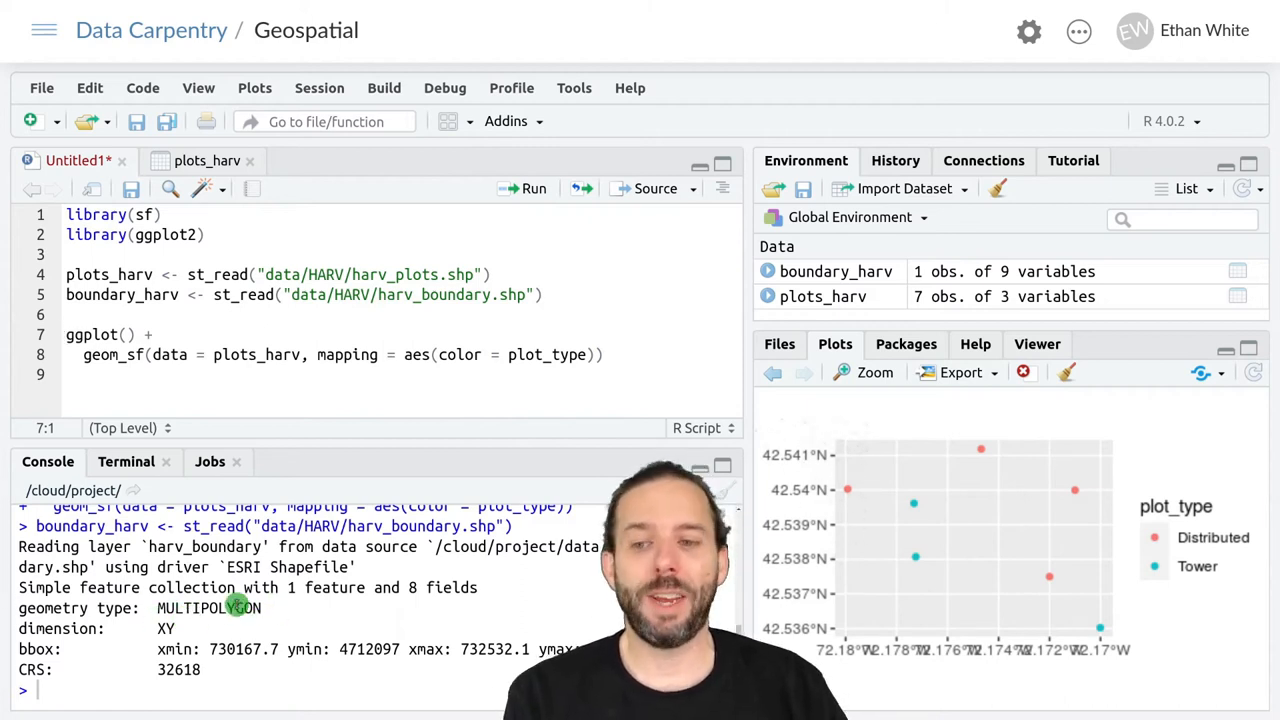
Step: Inspect boundary_harv's one-row attribute table through to geometry, then return to the script
left_click(830, 272)
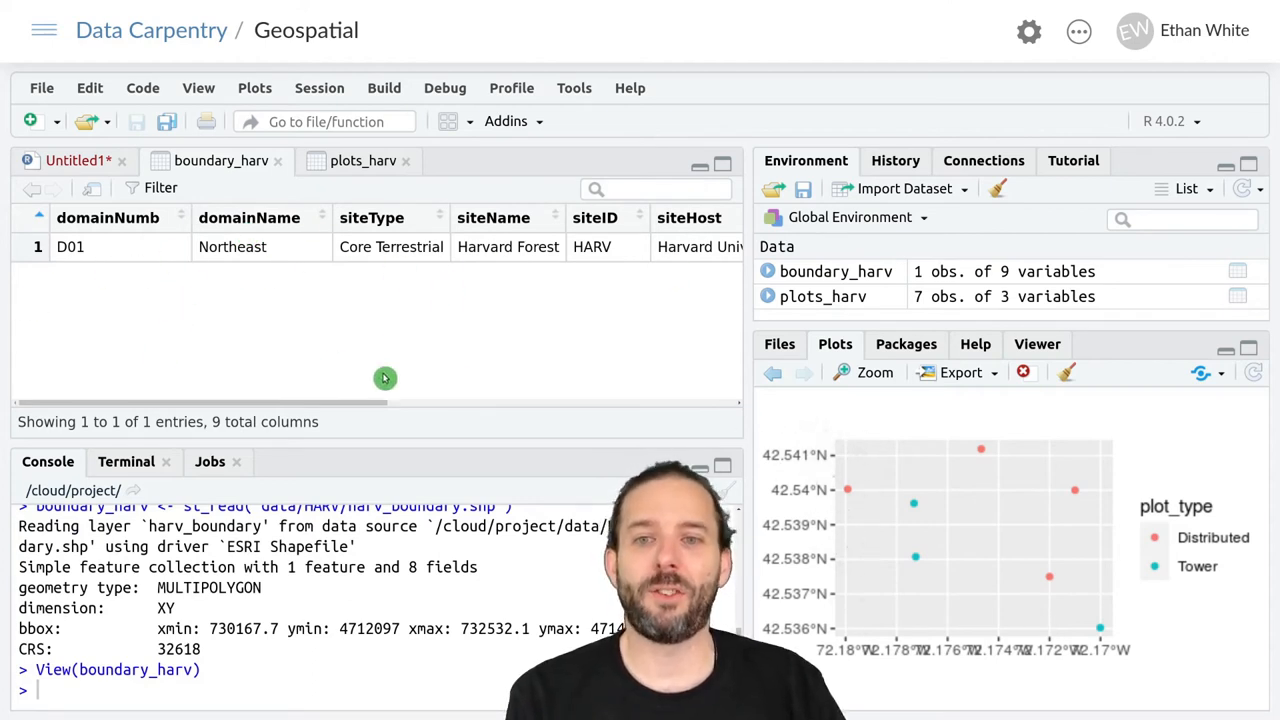
left_click_drag(347, 406, 713, 402)
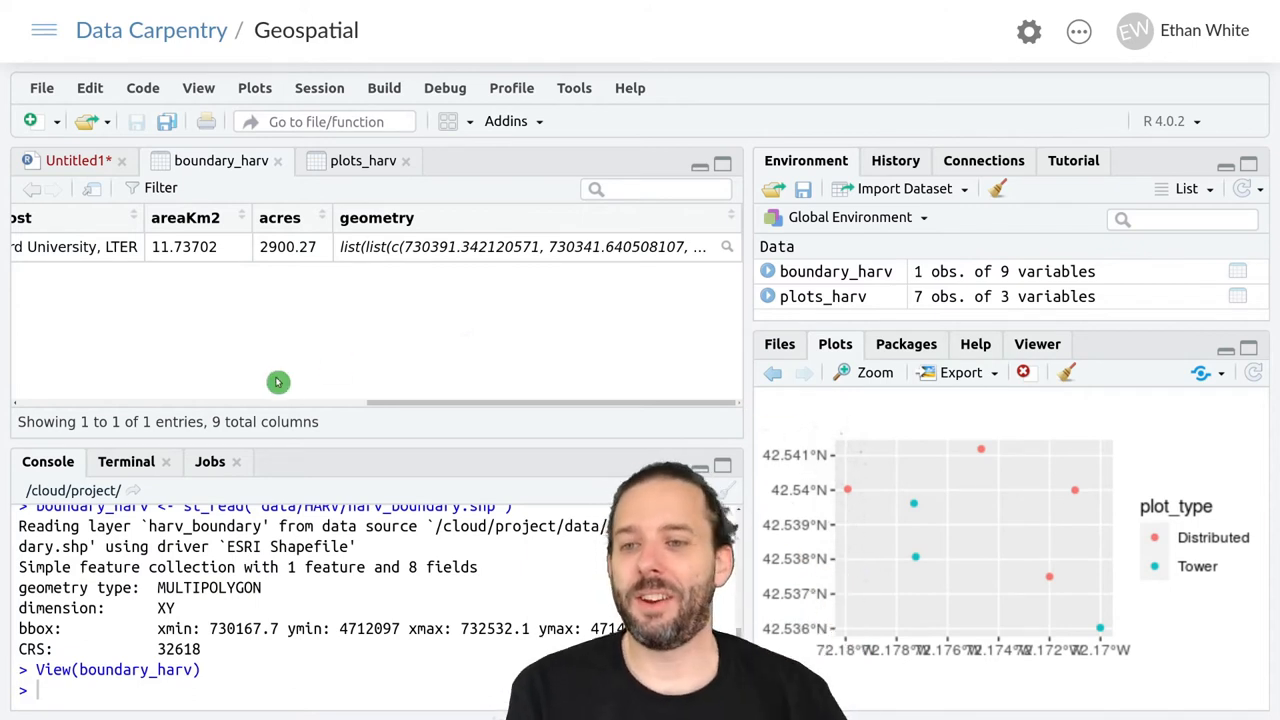
left_click_drag(396, 408, 20, 395)
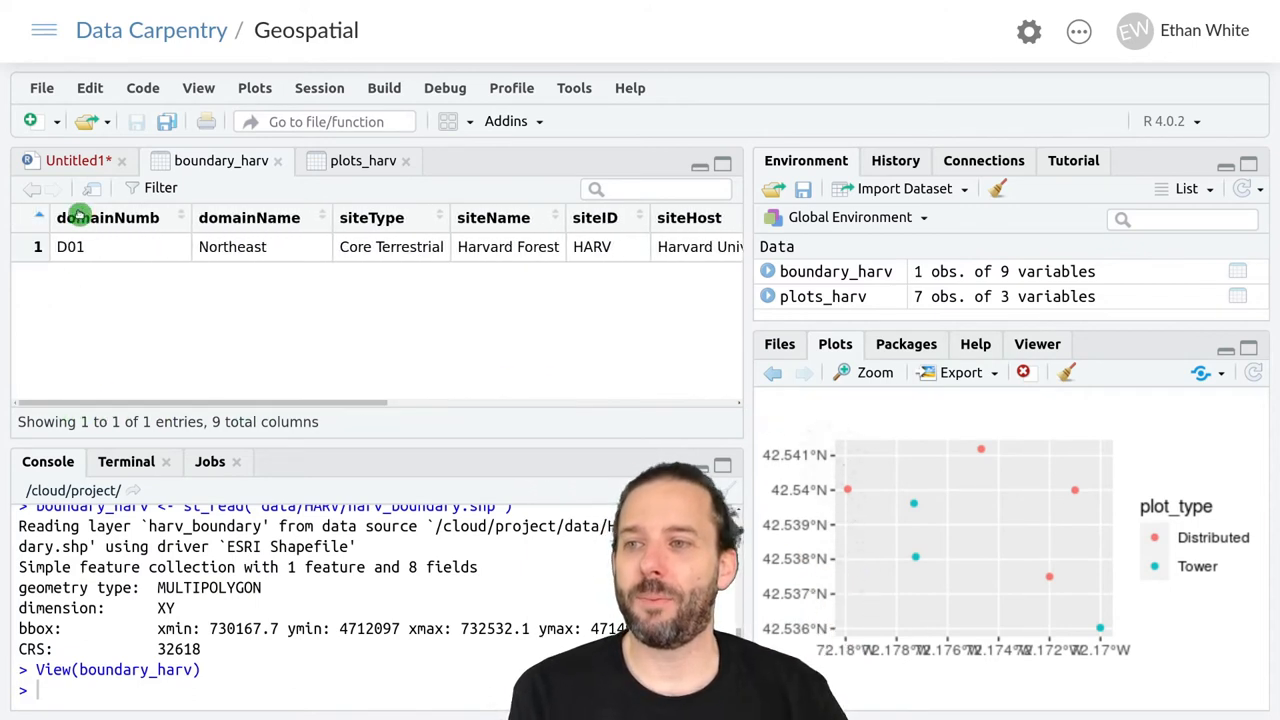
left_click(86, 161)
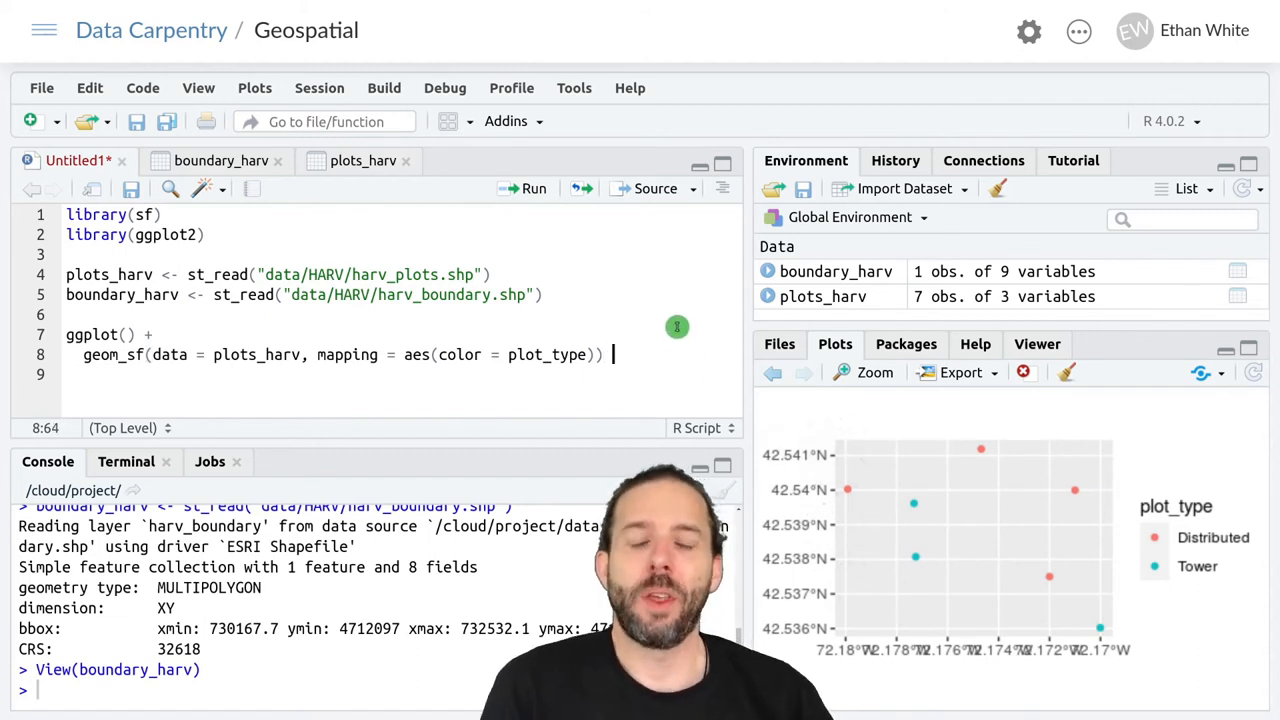
type("_")
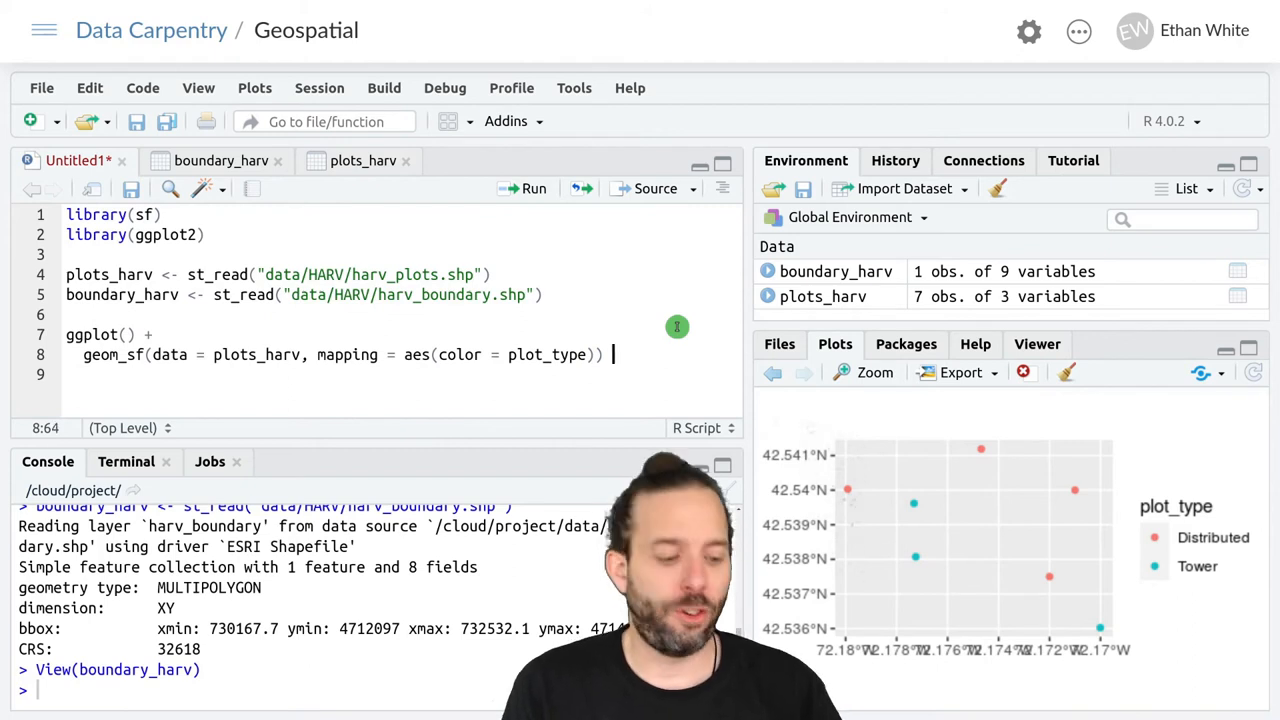
Step: Append + and geom_sf(data = boundary_harv) on line 9, then redraw the map with the polygon
key("Return")
type("geom_sf(data = boundary_harv)")
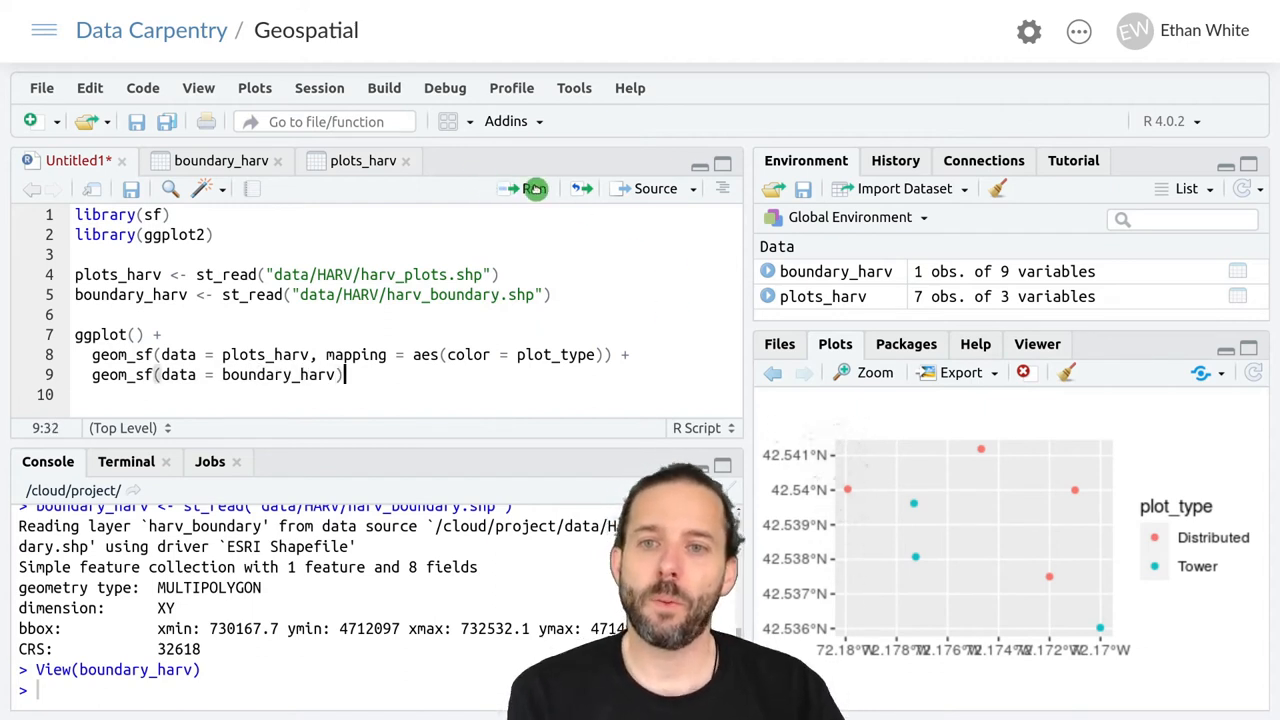
left_click(531, 193)
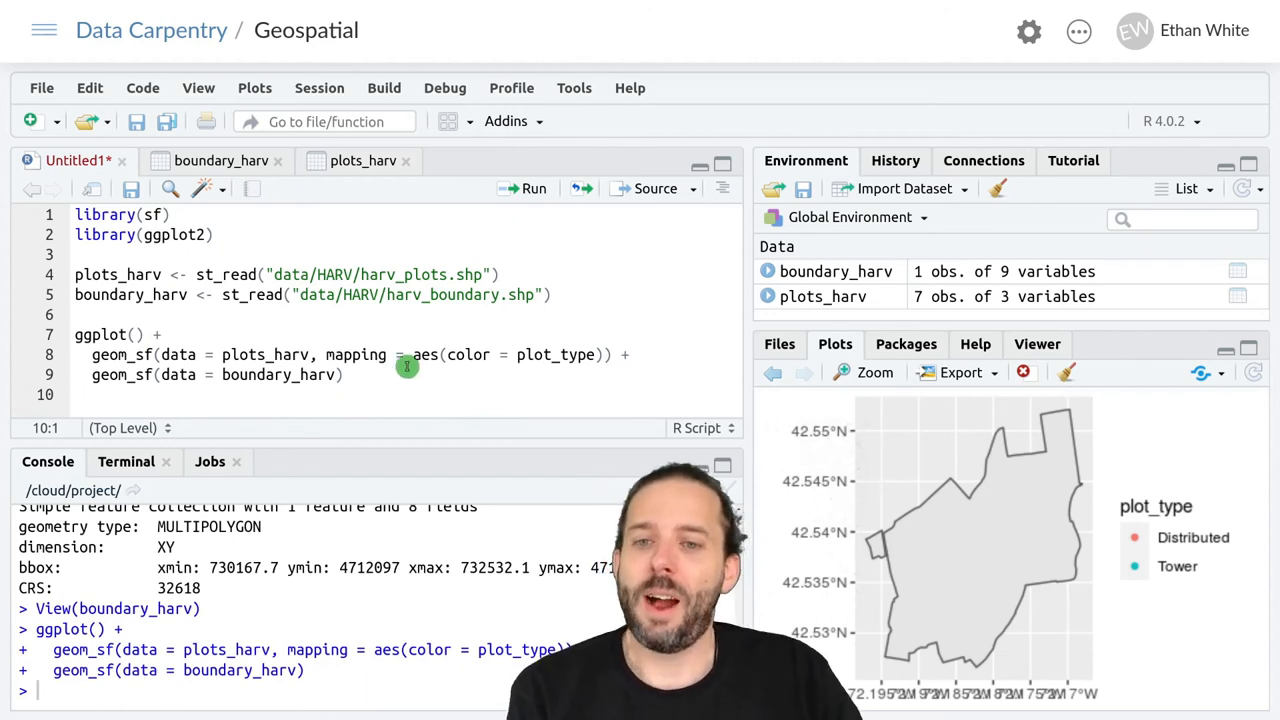
Step: Move the boundary_harv geom_sf line directly after ggplot() + and rerun the map
left_click(404, 373)
left_click_drag(404, 373, 49, 378)
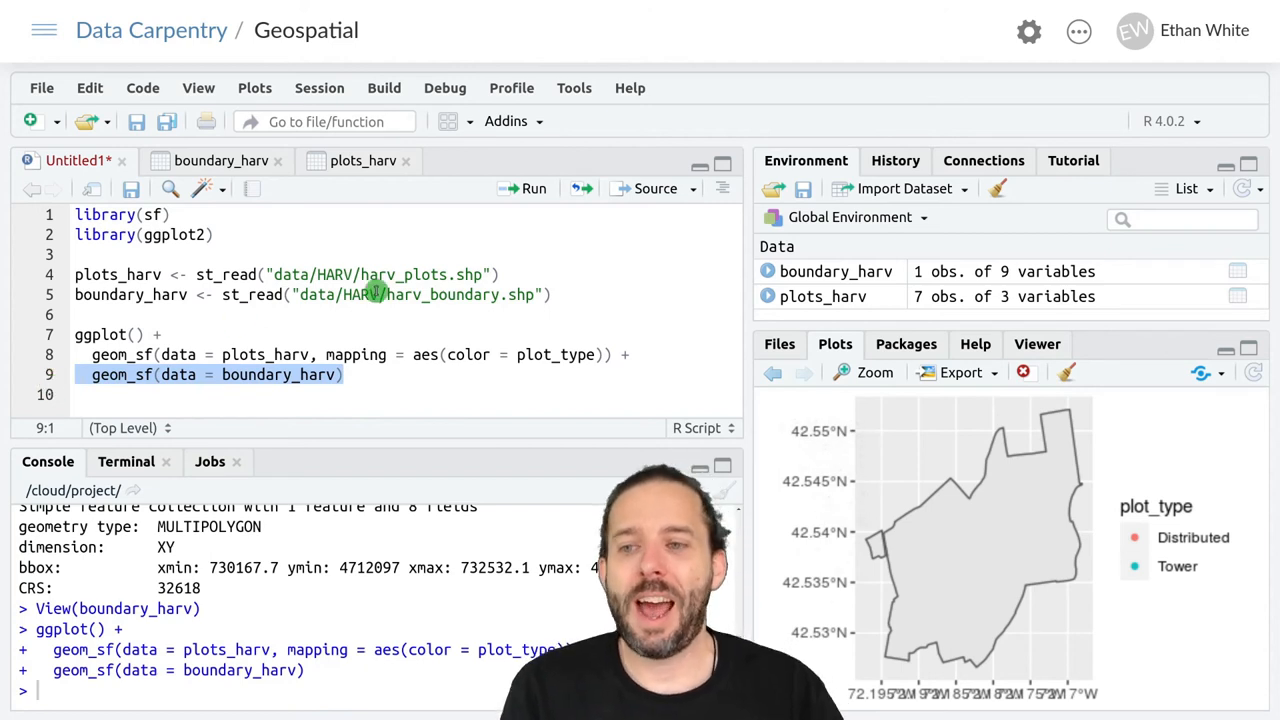
key("BackSpace")
key("BackSpace")
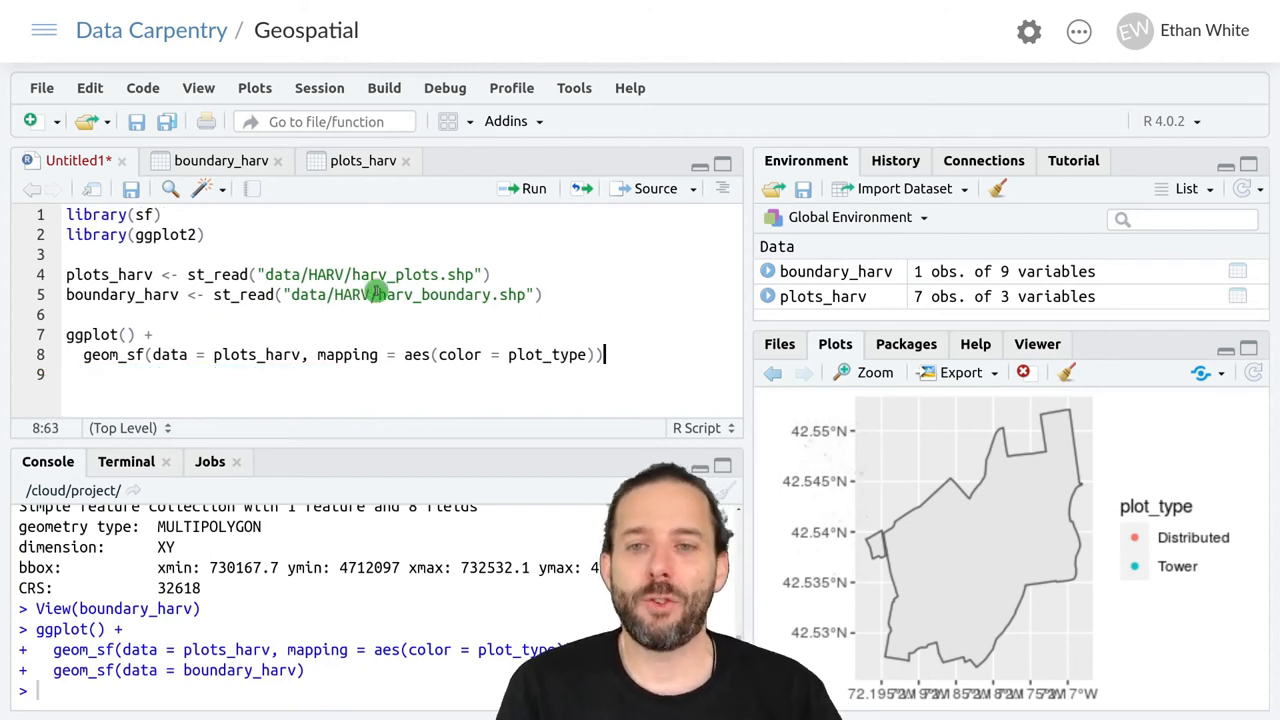
left_click(268, 340)
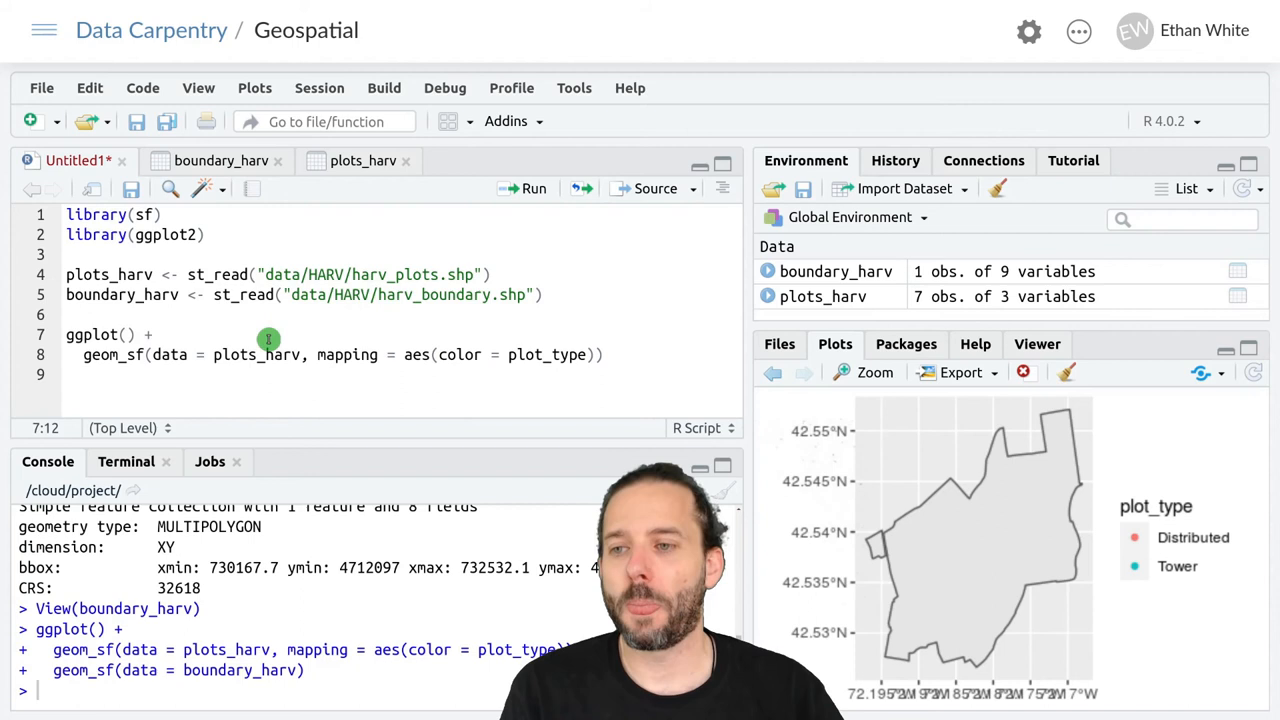
key("Return")
type("geom_sf(data = boundary_harv)")
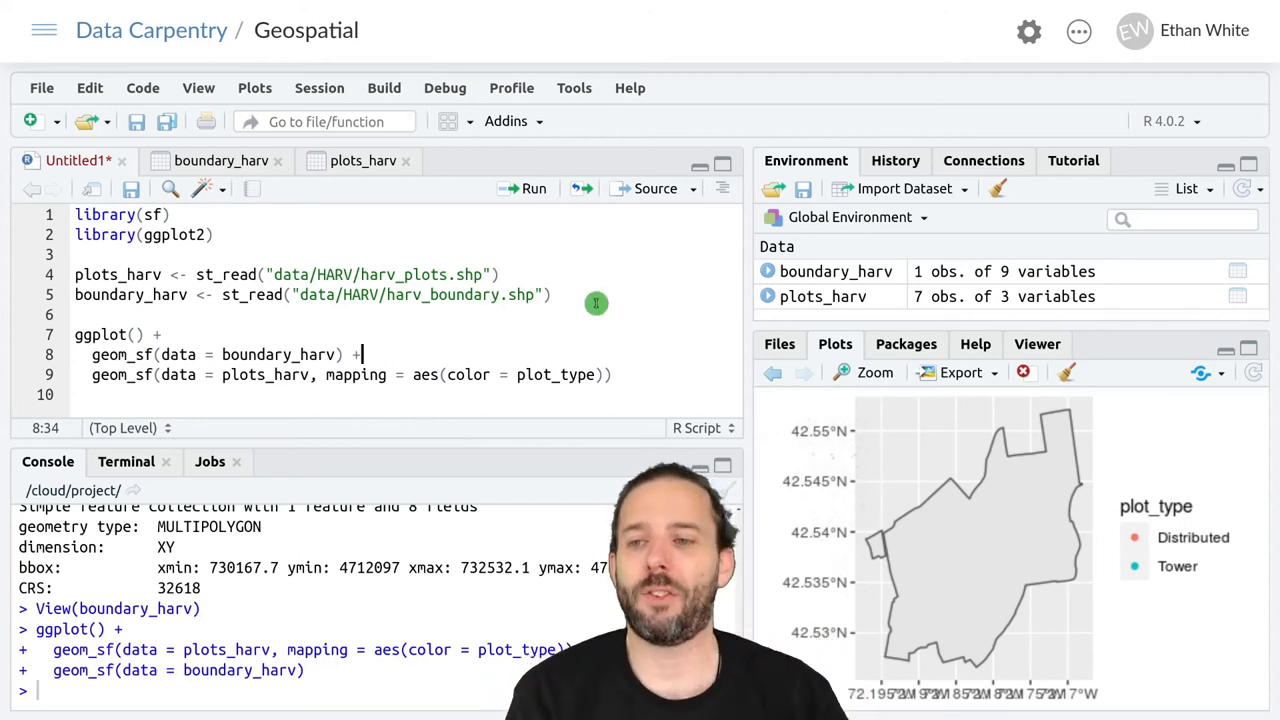
left_click(531, 189)
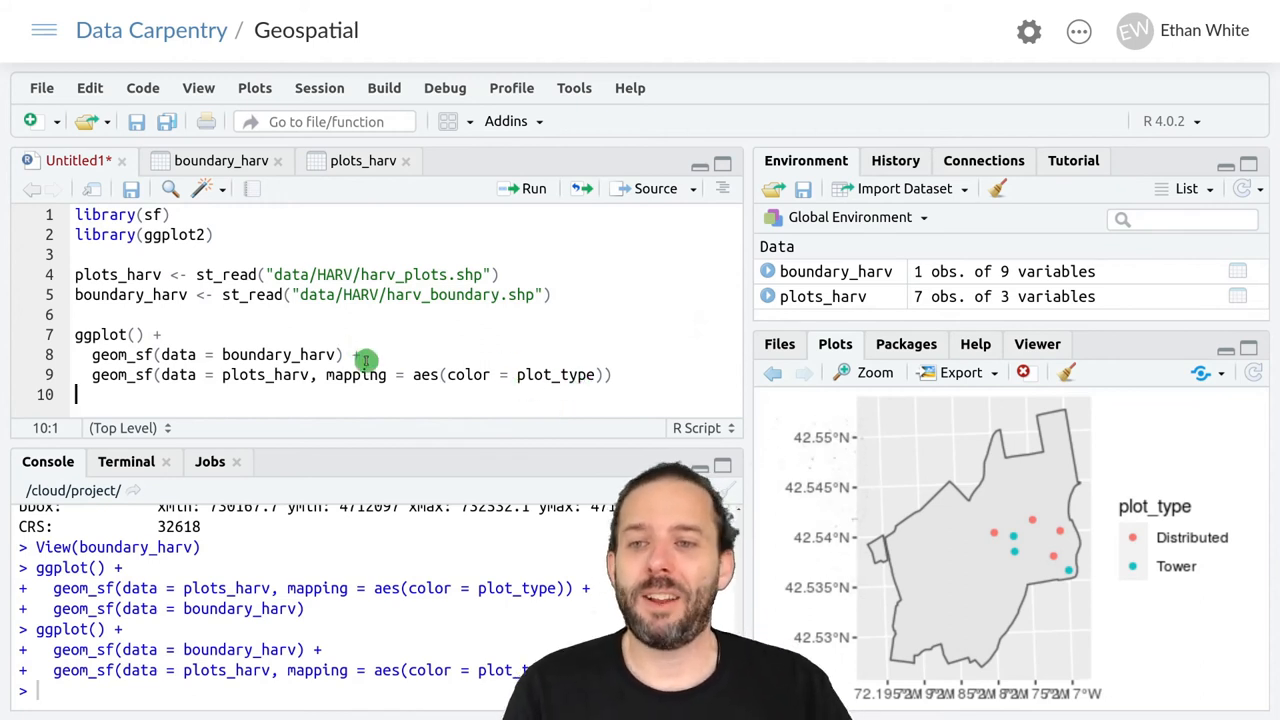
Step: Move the boundary geom_sf back after the plots layer with alpha = 0.5 and rerun
left_click_drag(379, 355, 37, 357)
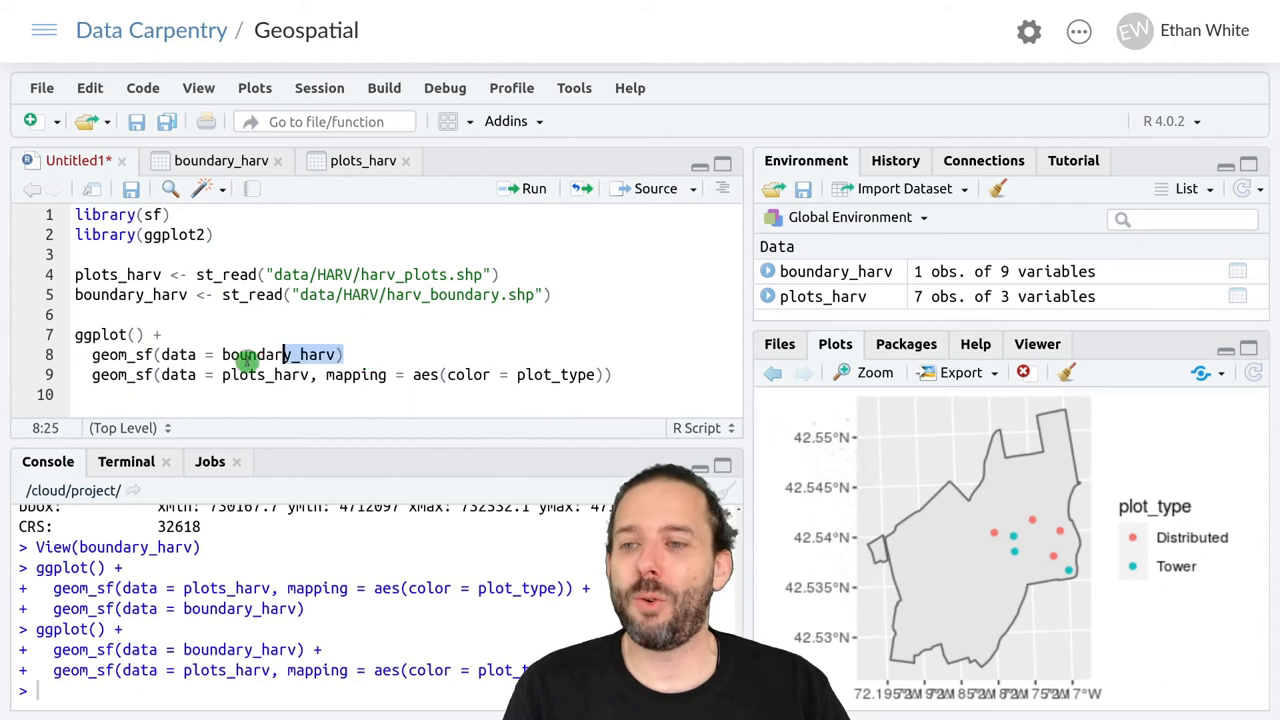
key("BackSpace")
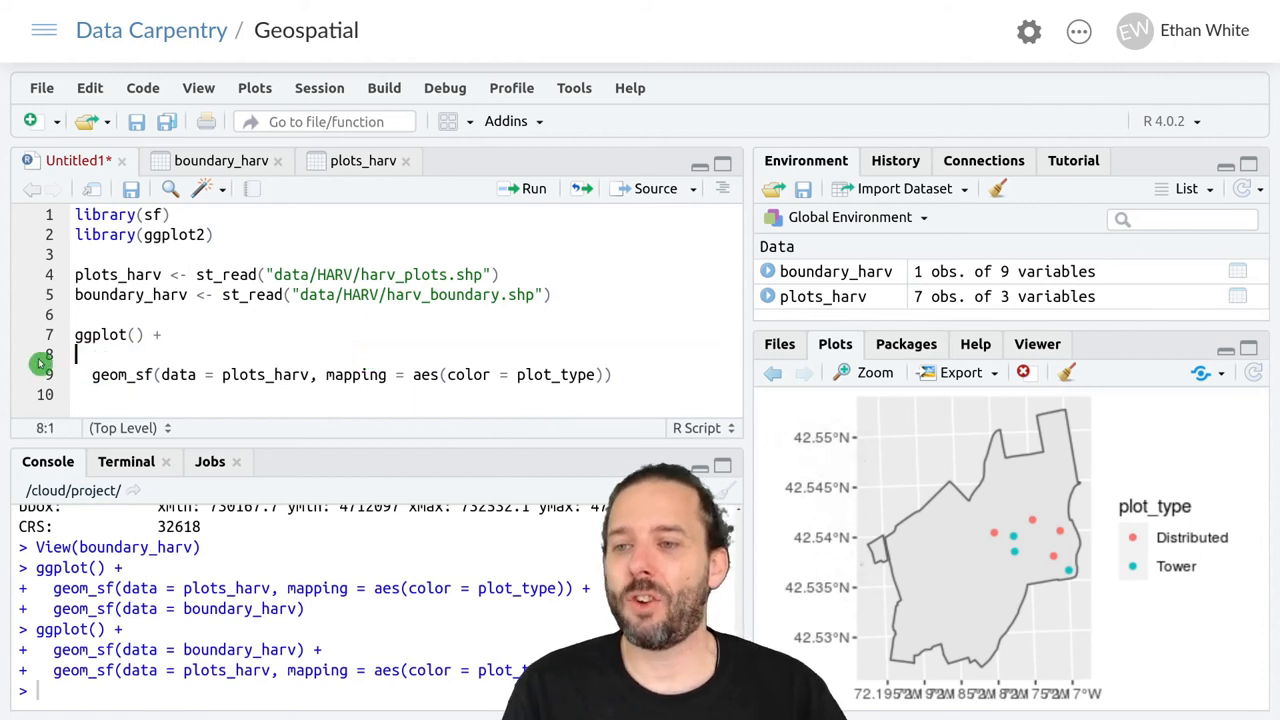
key("Delete")
key("Left")
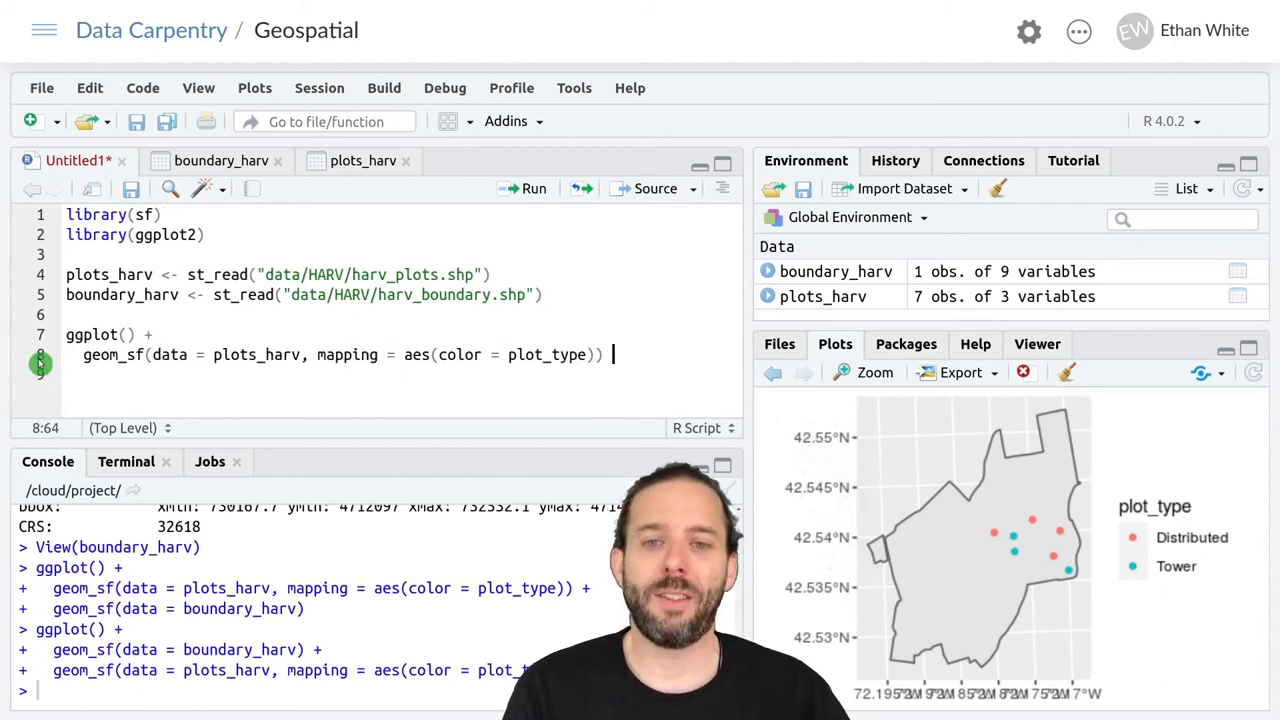
type("+")
key("Return")
type("geom_sf(data = boundary_harv)")
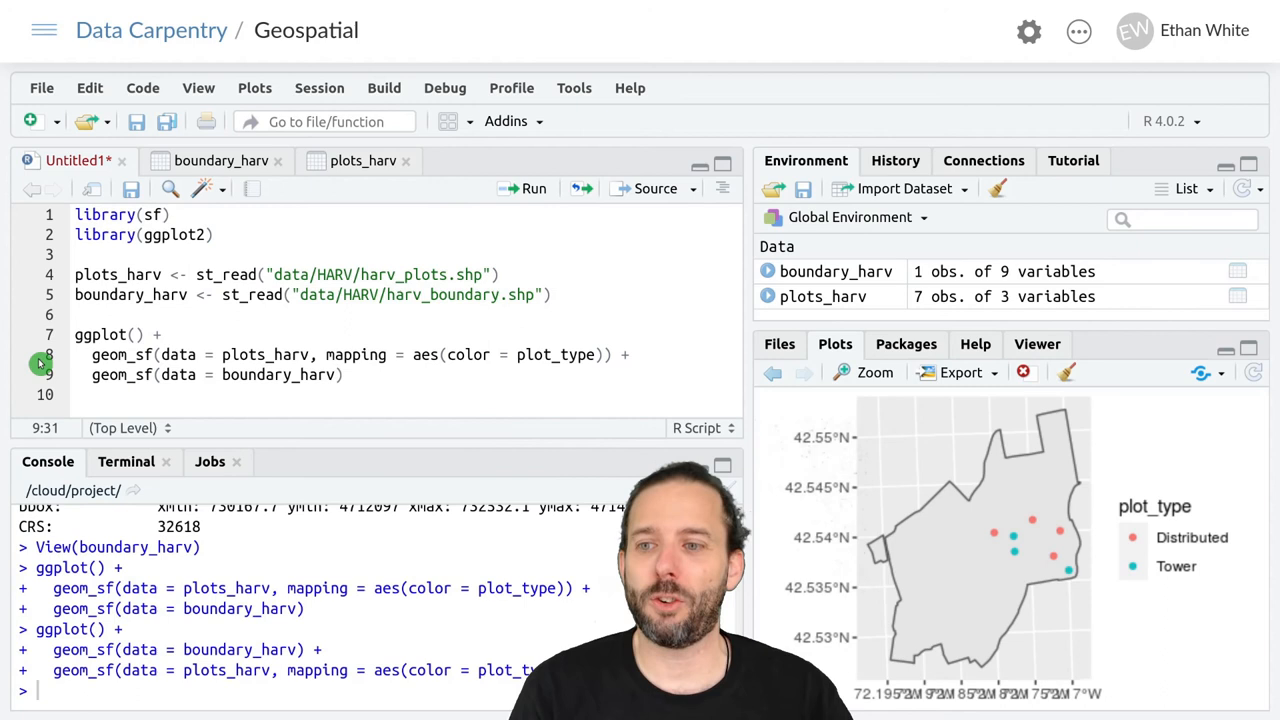
type(", al")
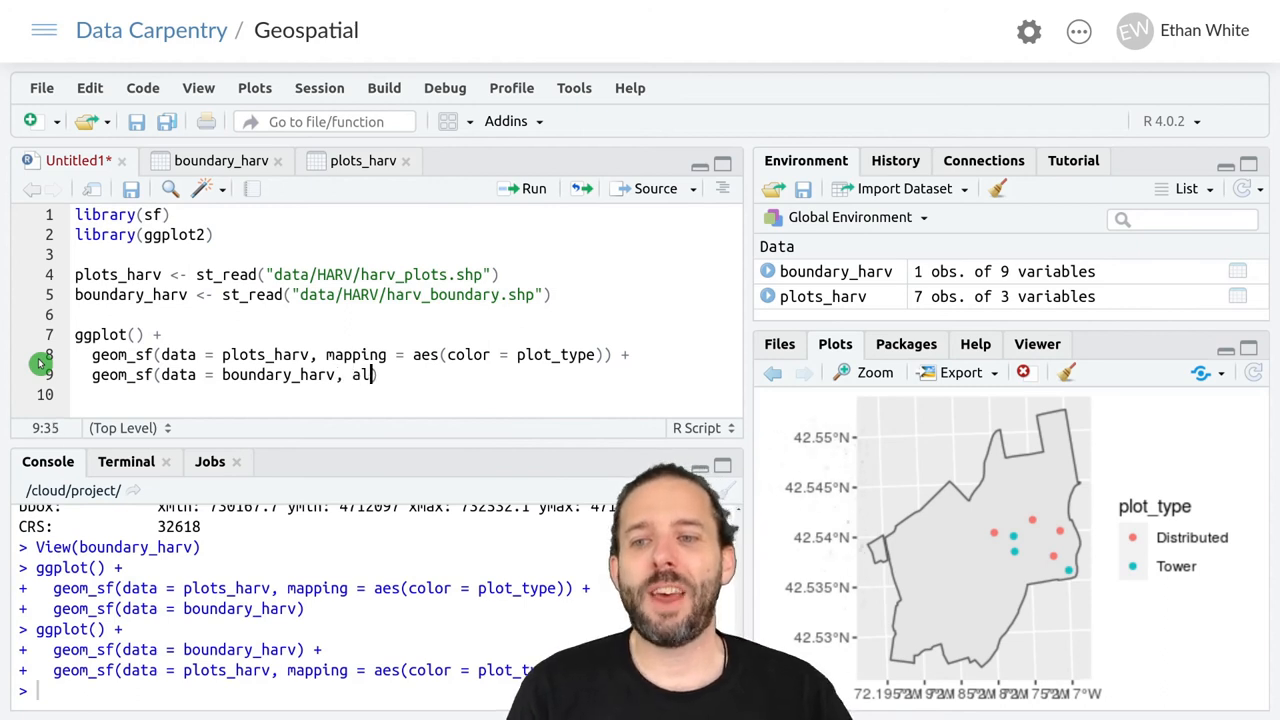
type("pha")
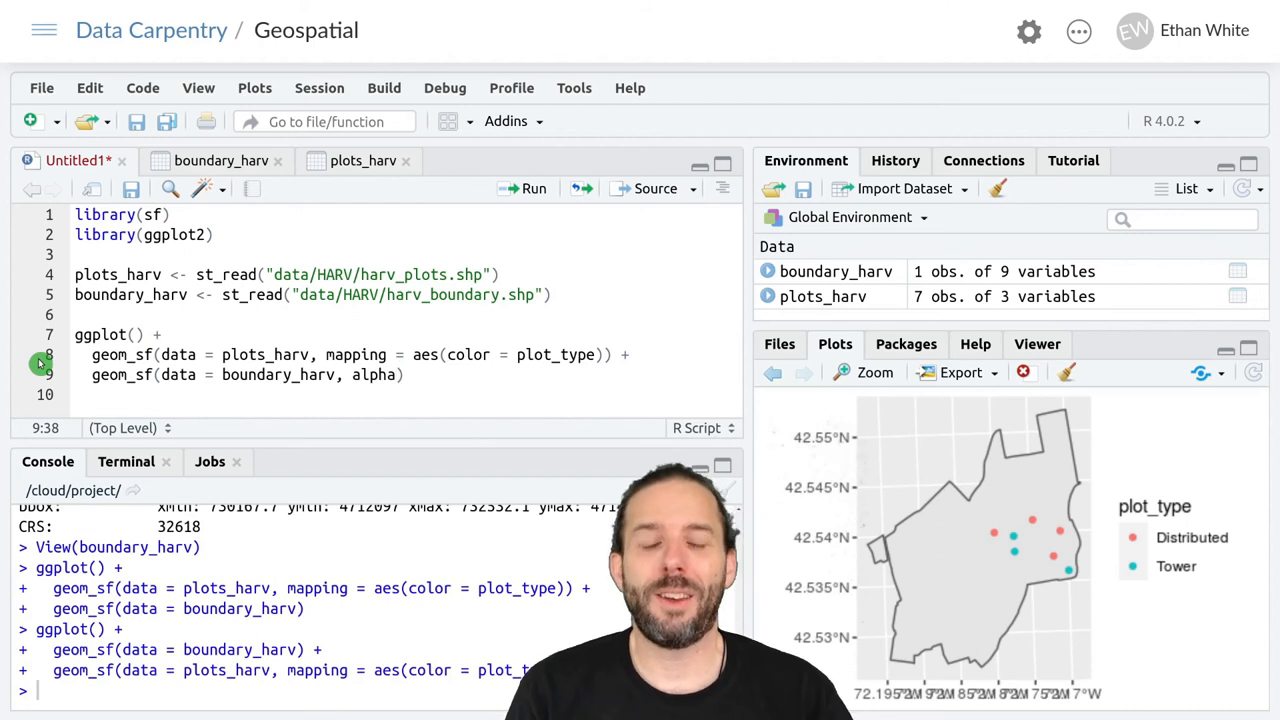
type(" = 0")
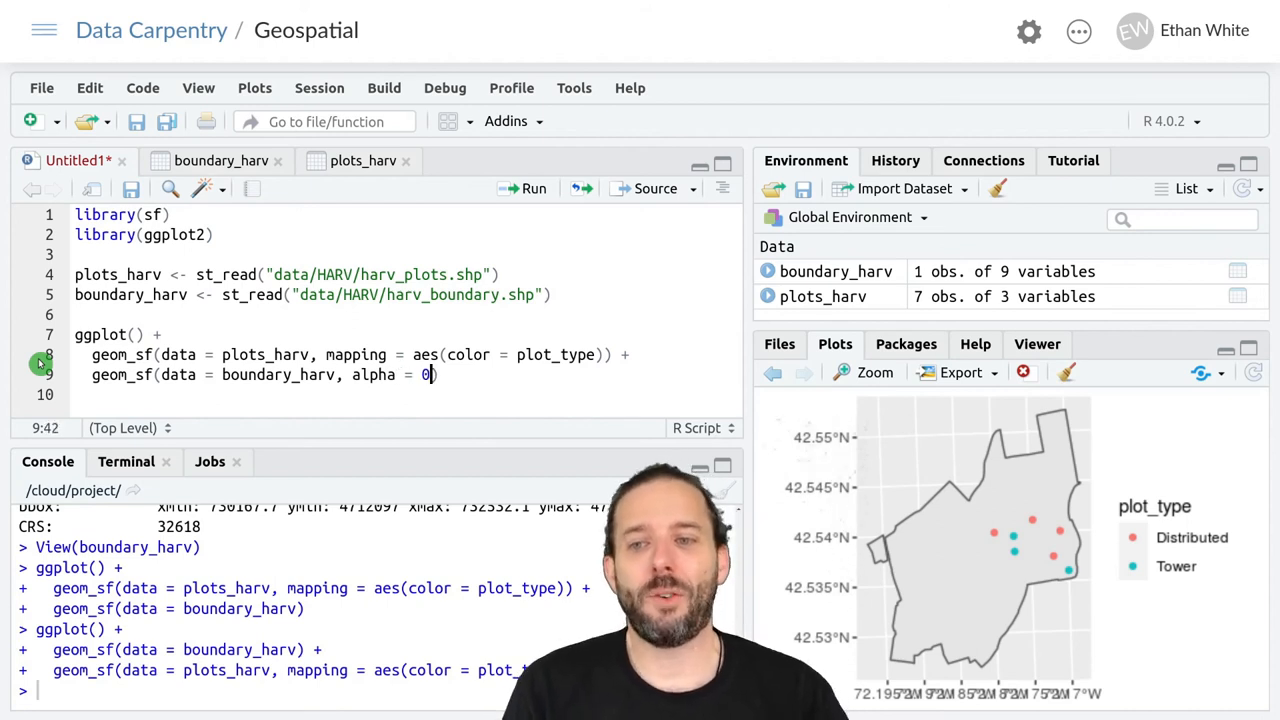
type(".5")
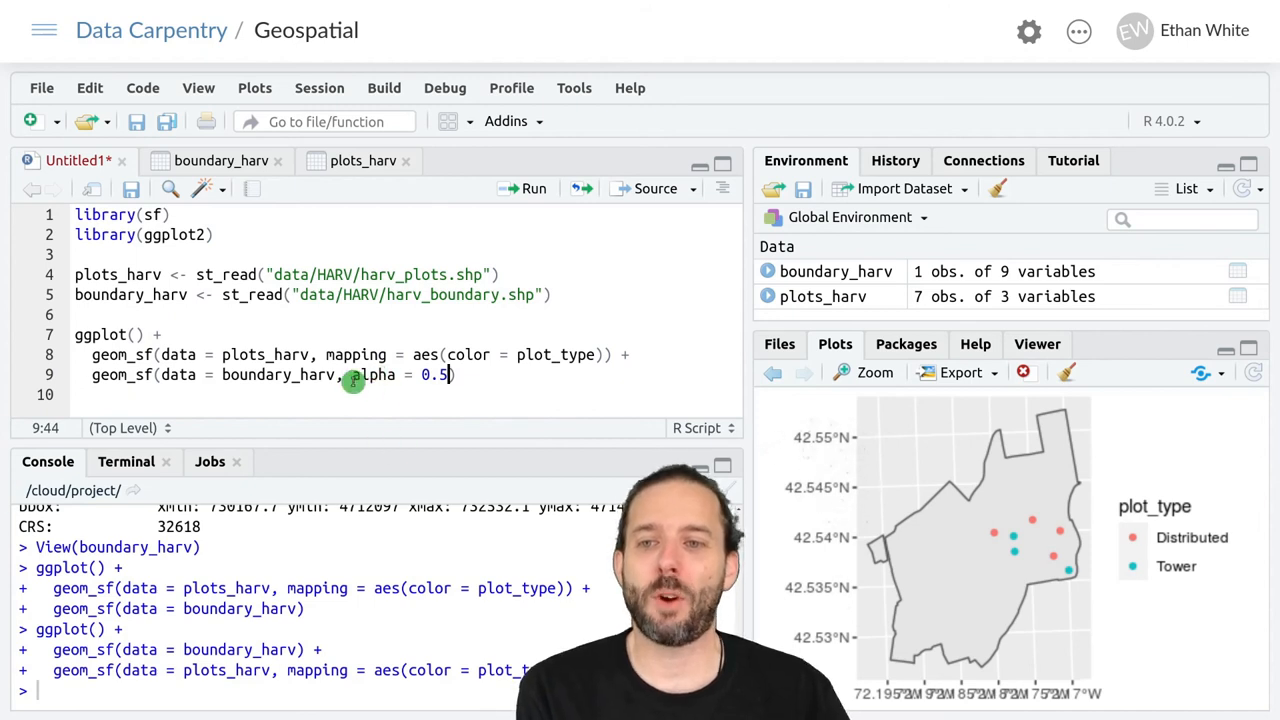
left_click(530, 188)
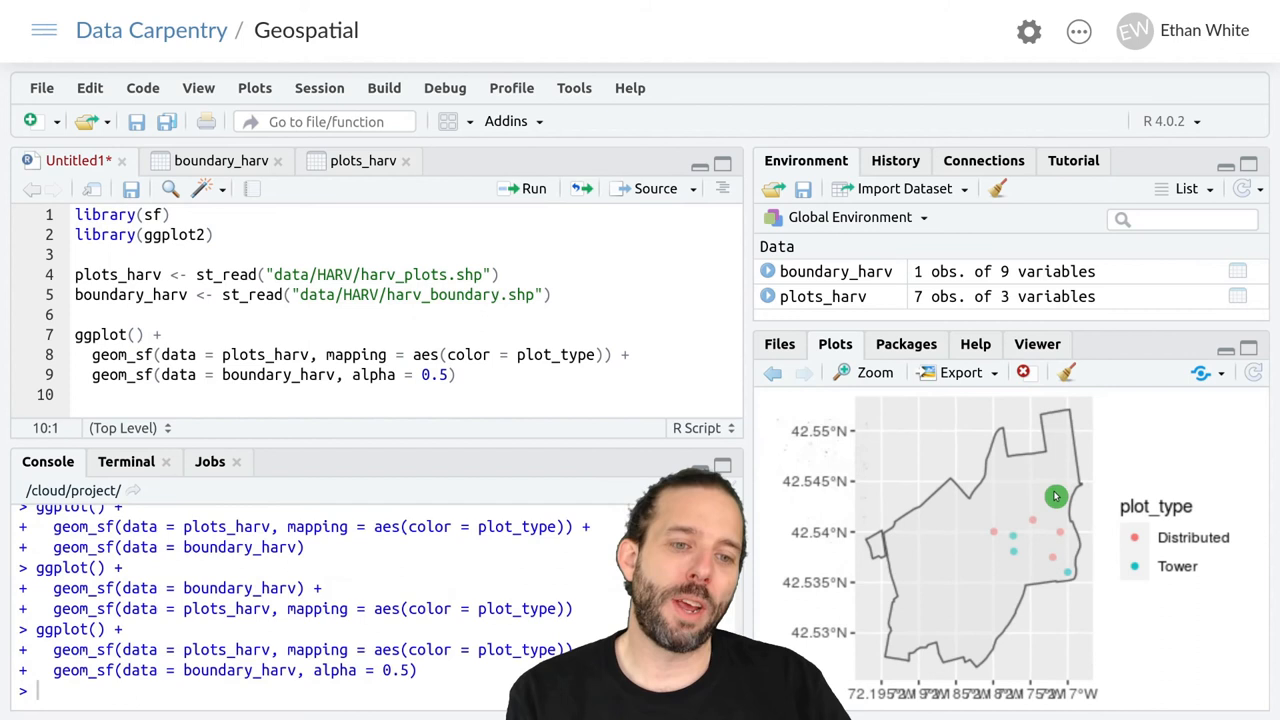